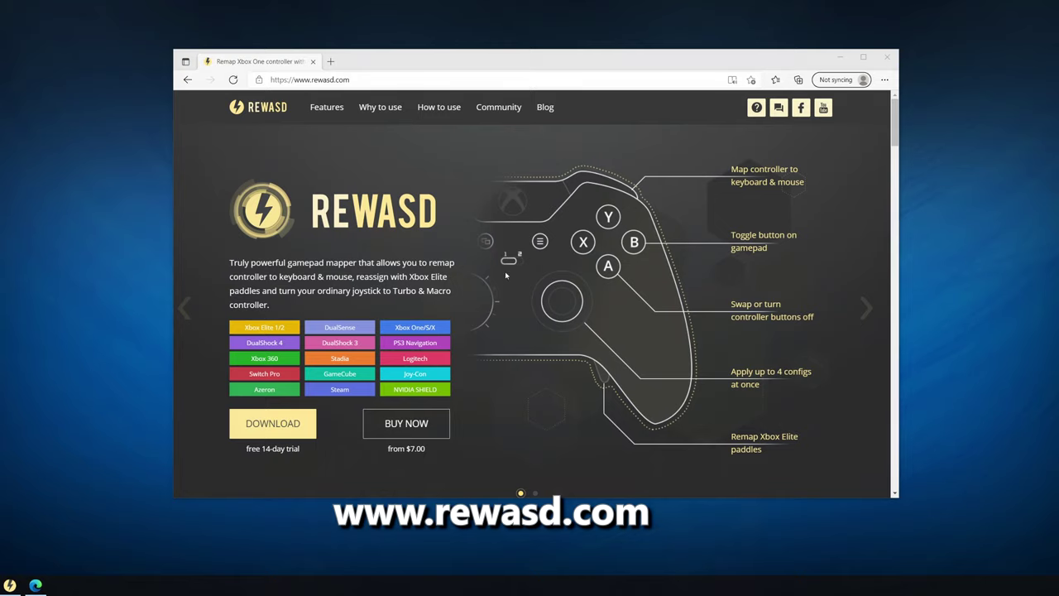
Open the DOWNLOAD section on rewasd.com to get the reWASD installer
{"action": "left_click", "coordinate": [302, 432]}
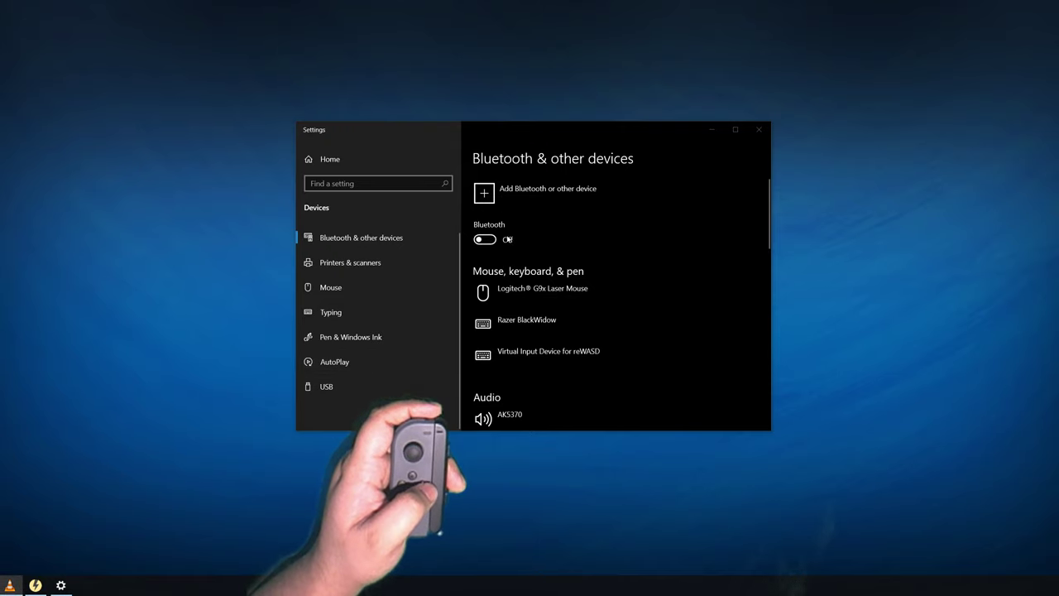
Switch Bluetooth on, add a Bluetooth device, and pair Joy-Con (L) with the PC
{"action": "left_click", "coordinate": [492, 240]}
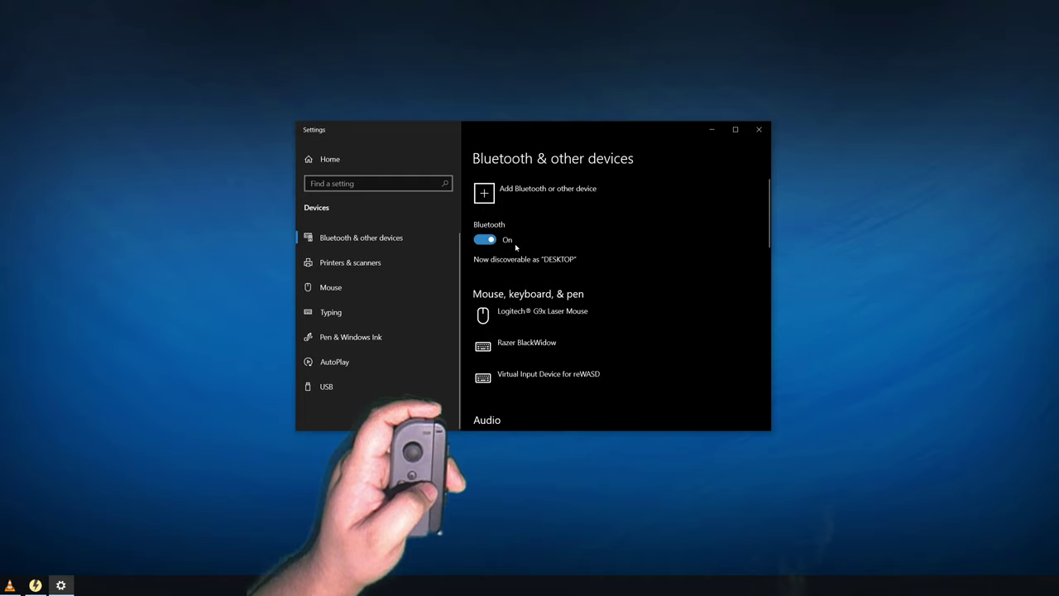
{"action": "left_click", "coordinate": [506, 196]}
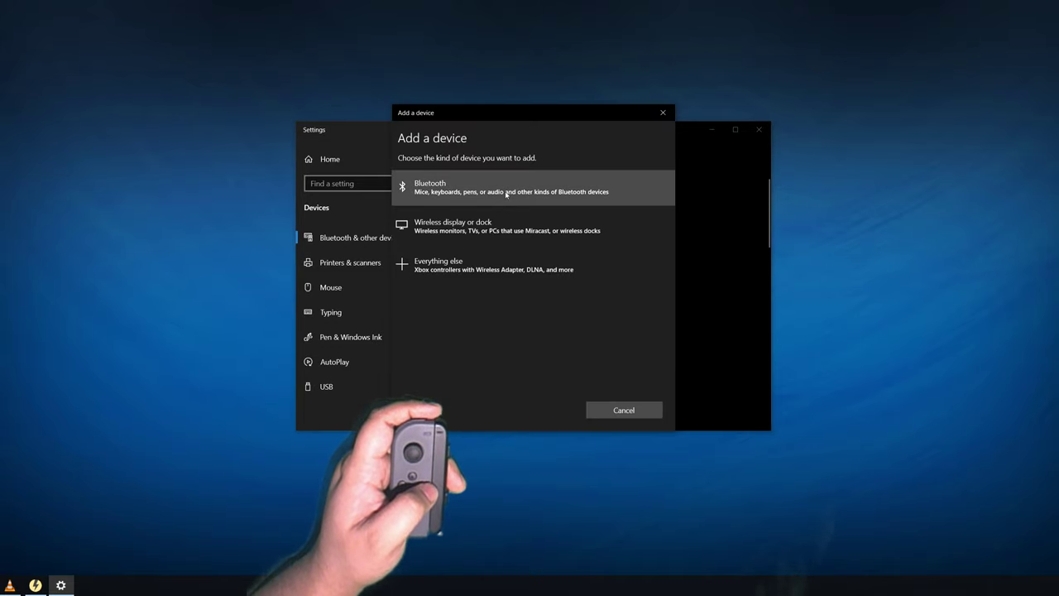
{"action": "left_click", "coordinate": [506, 192]}
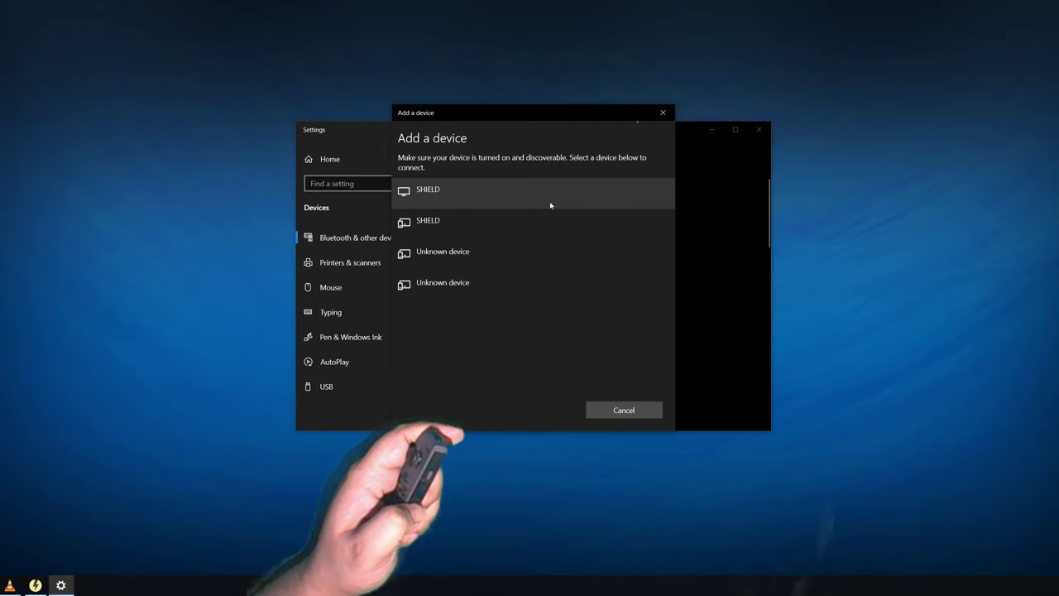
{"action": "left_click", "coordinate": [507, 314]}
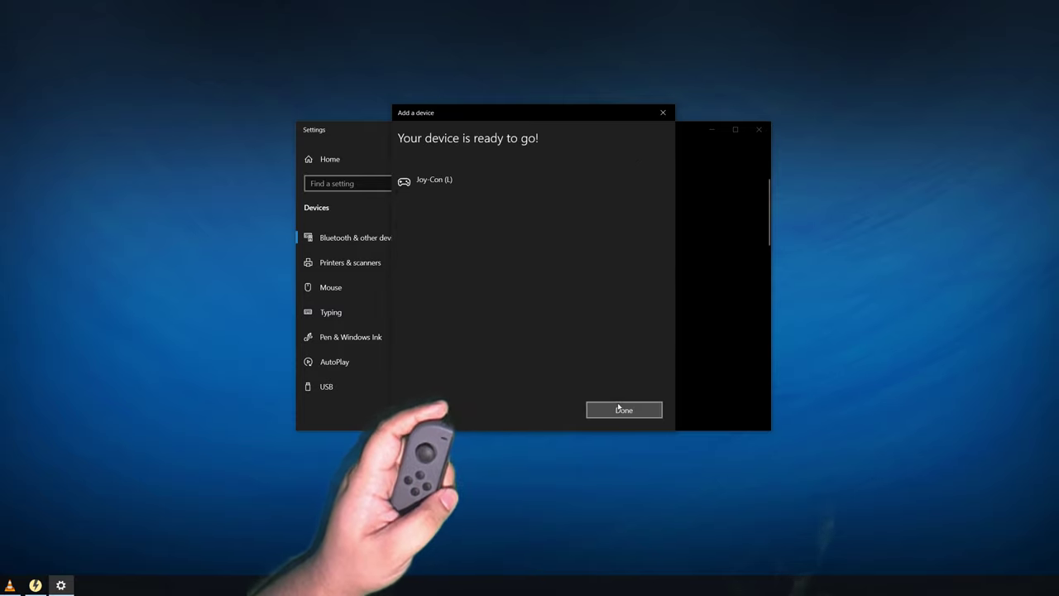
{"action": "left_click", "coordinate": [620, 409]}
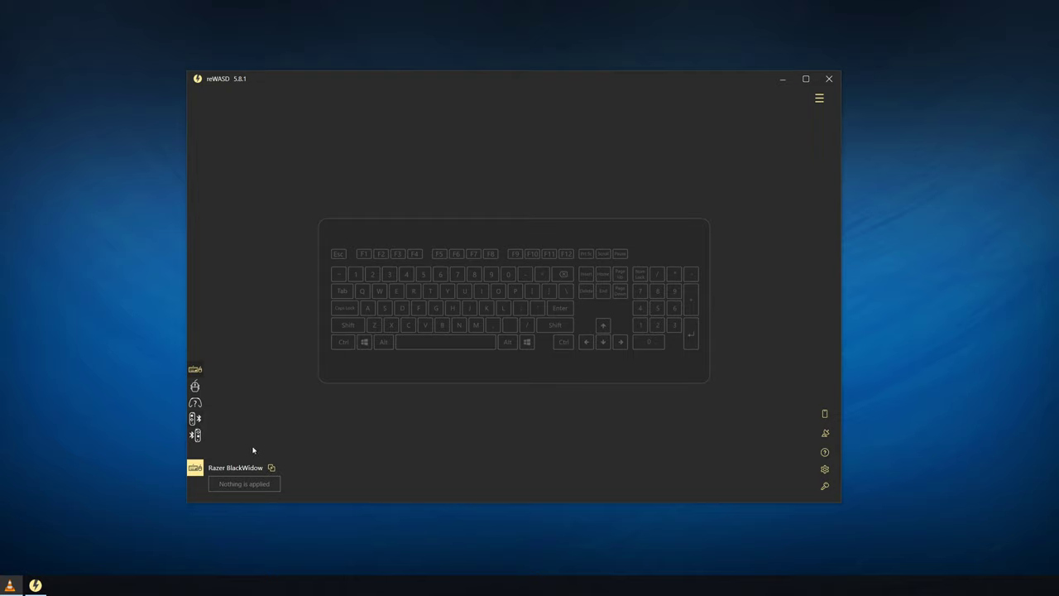
Save a device group with Joy-Con R in the first slot and Joy-Con L in the second
{"action": "left_click", "coordinate": [271, 468]}
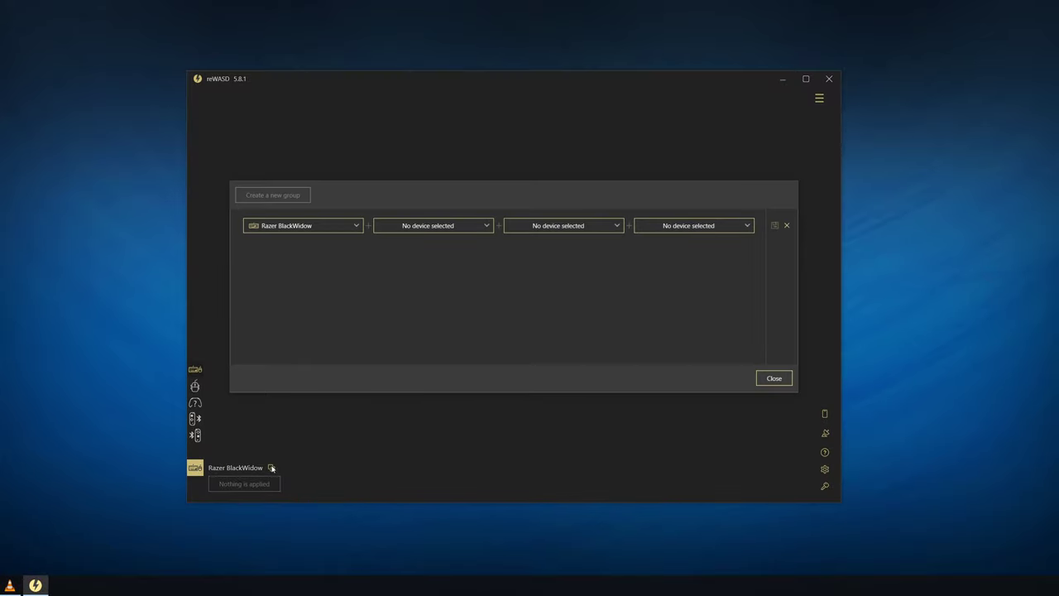
{"action": "left_click", "coordinate": [348, 227]}
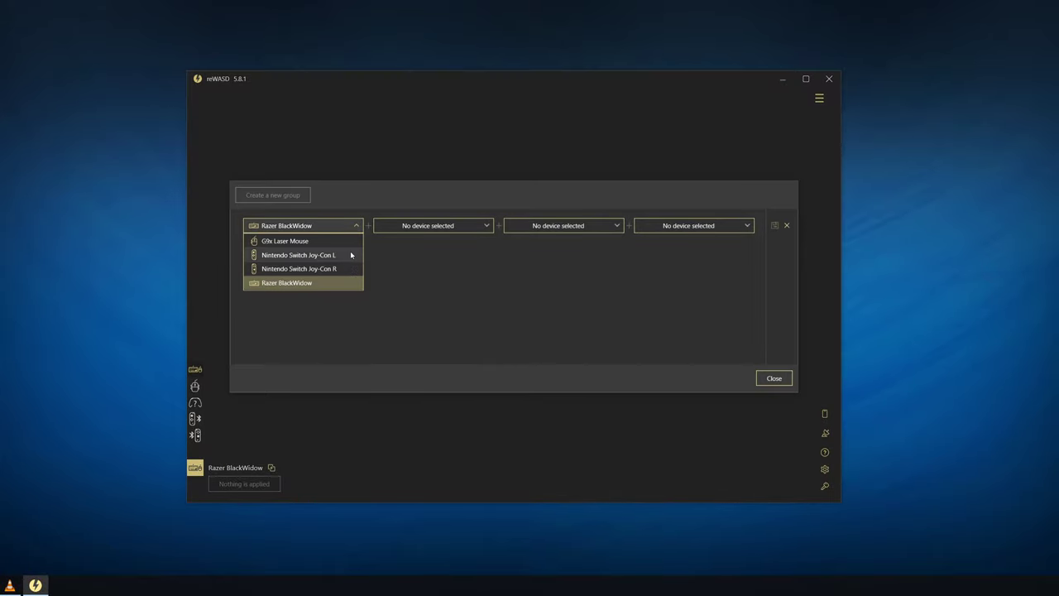
{"action": "left_click", "coordinate": [351, 269]}
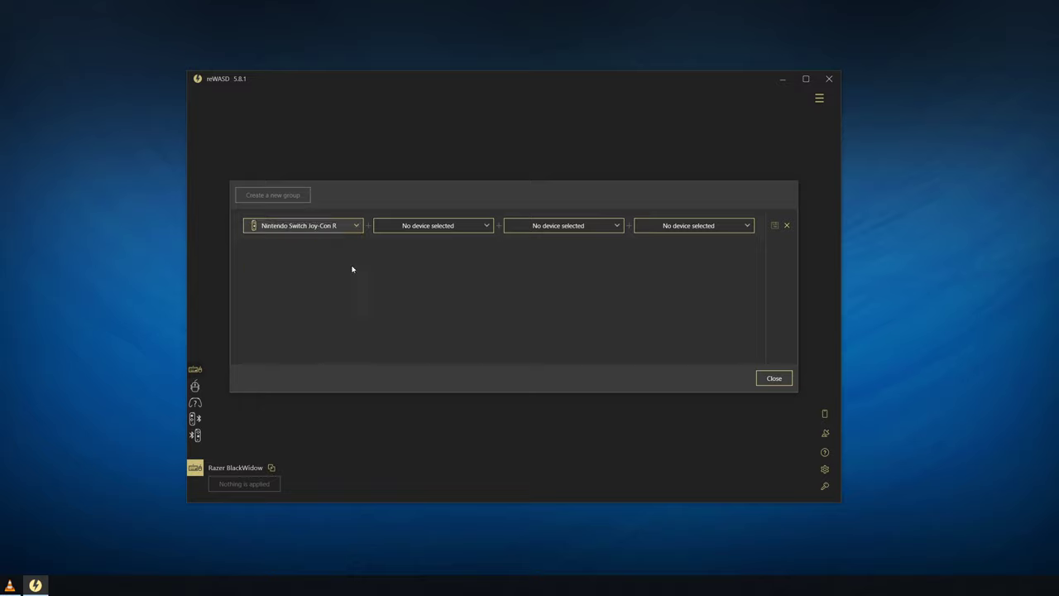
{"action": "left_click", "coordinate": [466, 226]}
{"action": "left_click", "coordinate": [458, 254]}
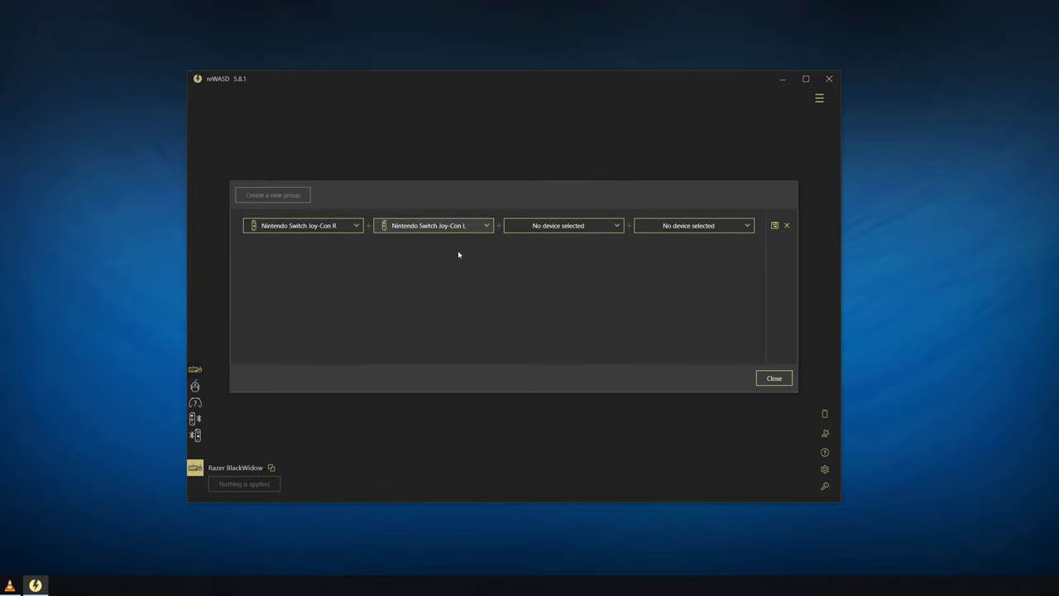
{"action": "left_click", "coordinate": [774, 225]}
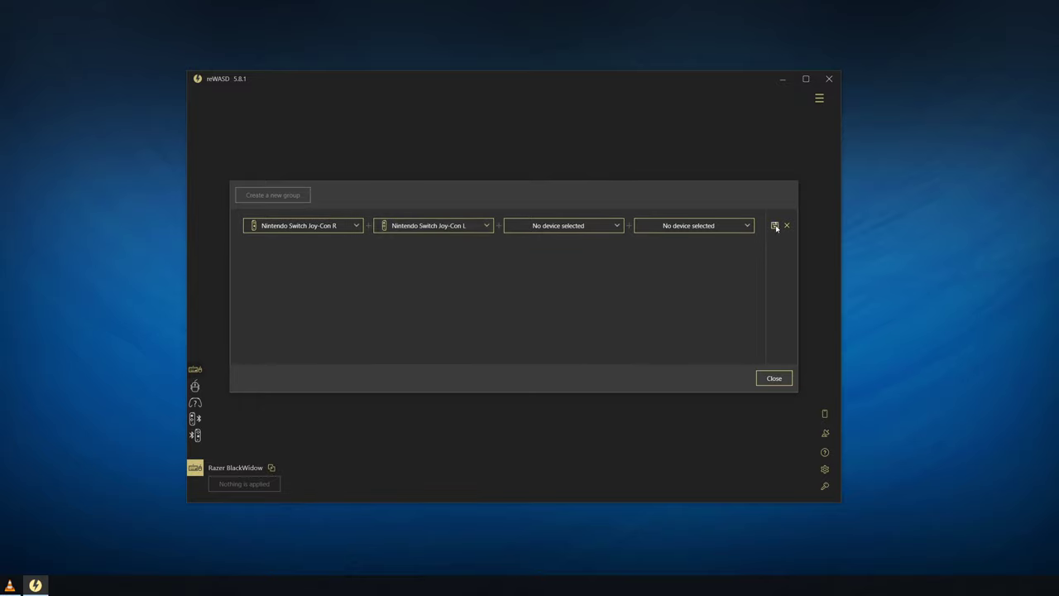
{"action": "left_click", "coordinate": [774, 379]}
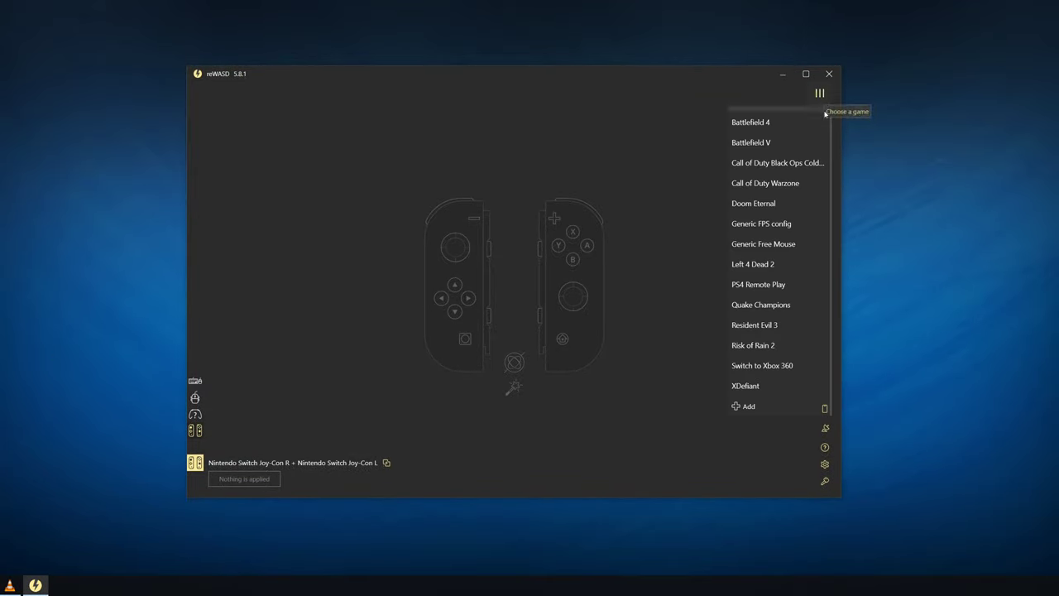
Add a new game profile named 'Test' from the game list
{"action": "left_click", "coordinate": [767, 406]}
{"action": "type", "text": "f"}
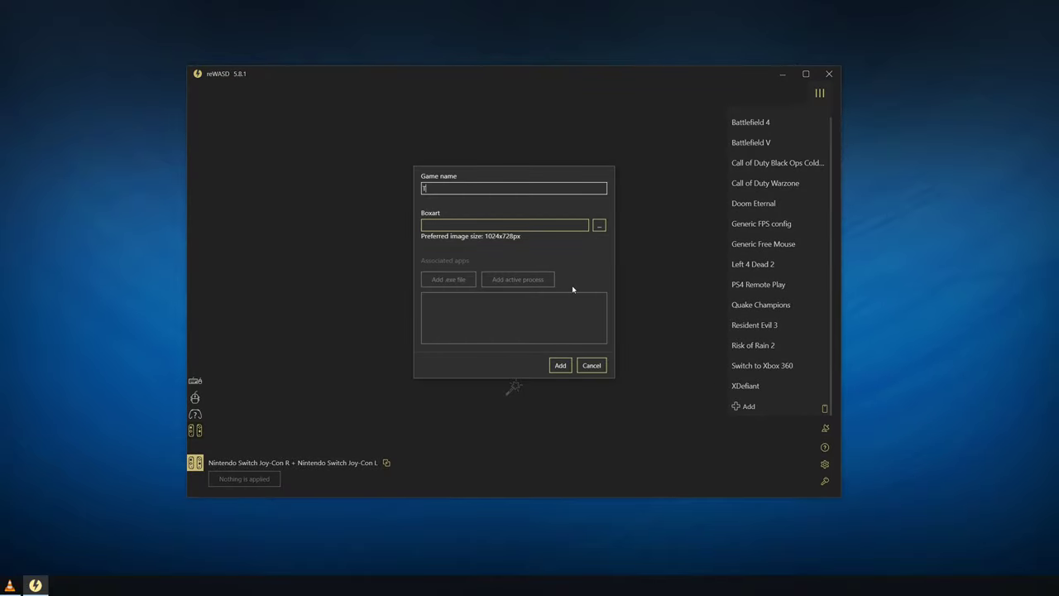
{"action": "left_click", "coordinate": [560, 365]}
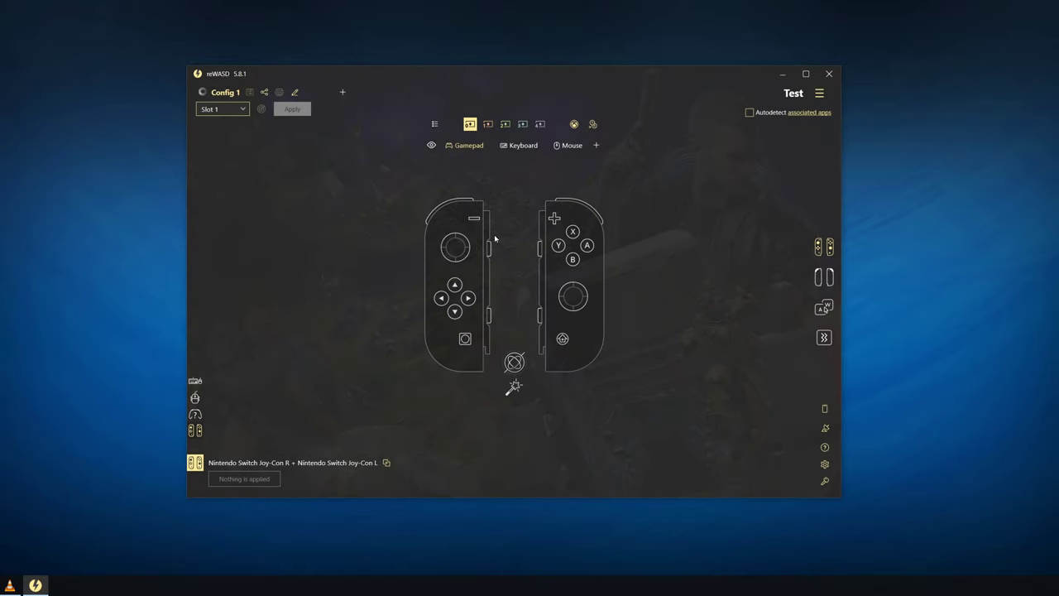
Browse D-pad Up's keyboard, mouse, gamepad and special-action mapping lists, leaving it set to None
{"action": "left_click", "coordinate": [454, 284]}
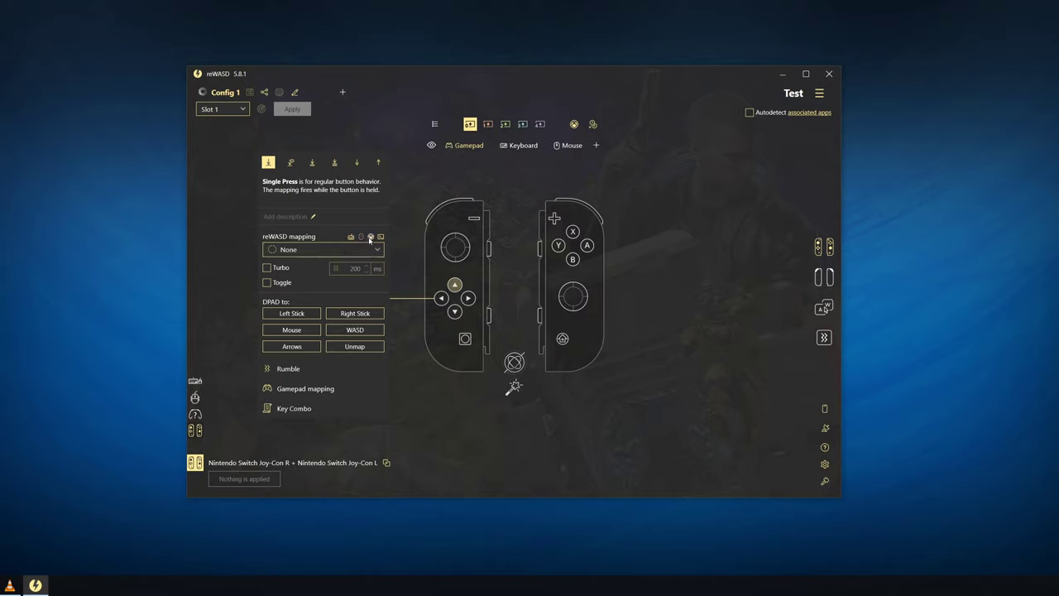
{"action": "left_click", "coordinate": [372, 249]}
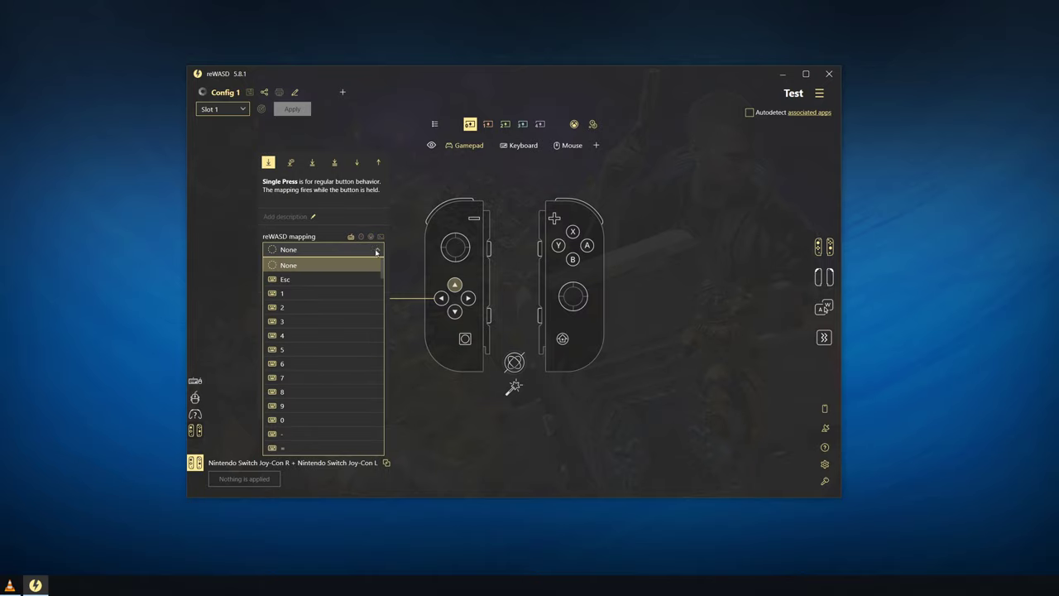
{"action": "left_click", "coordinate": [364, 259]}
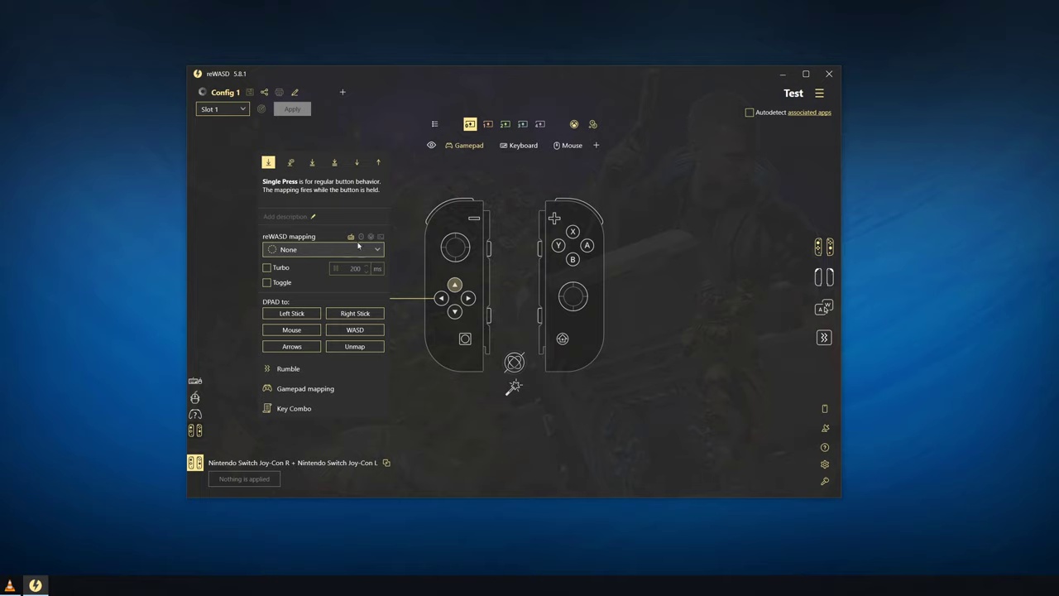
{"action": "left_click", "coordinate": [363, 259]}
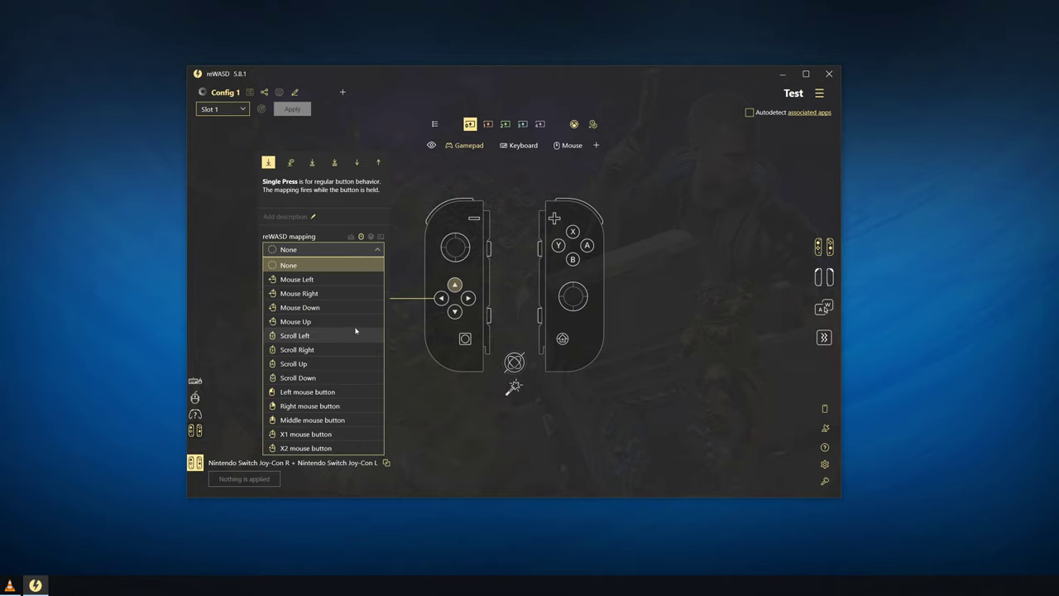
{"action": "left_click", "coordinate": [361, 263]}
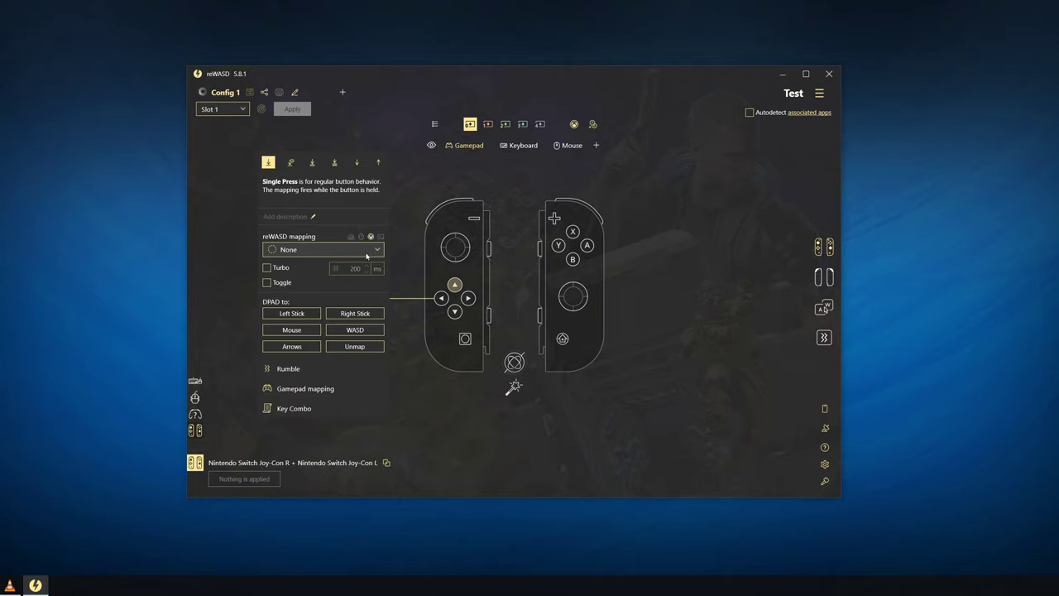
{"action": "left_click", "coordinate": [364, 250]}
{"action": "left_click", "coordinate": [362, 266]}
{"action": "left_click", "coordinate": [380, 238]}
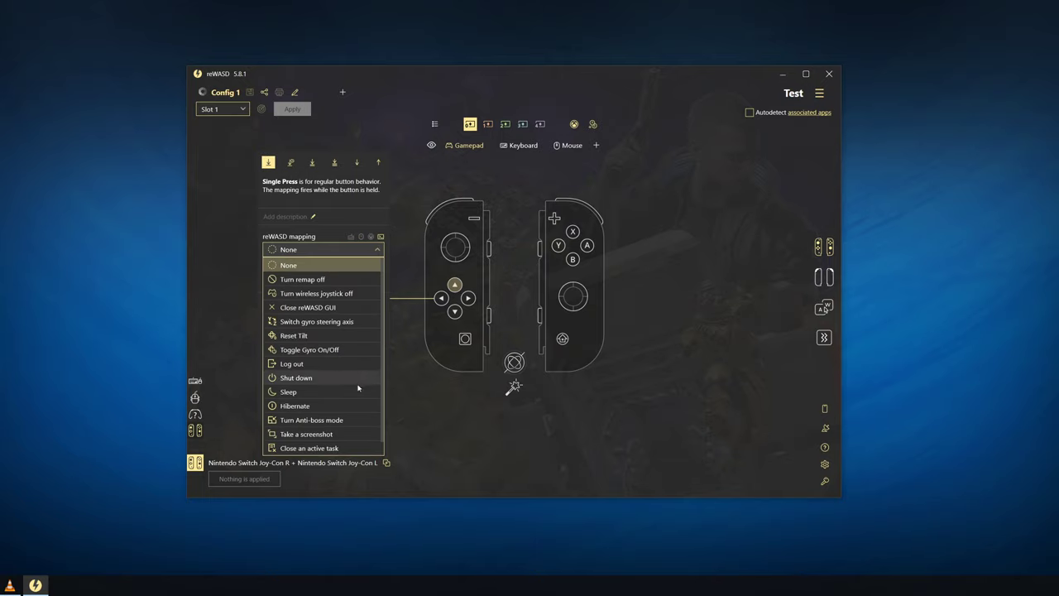
{"action": "left_click", "coordinate": [362, 252]}
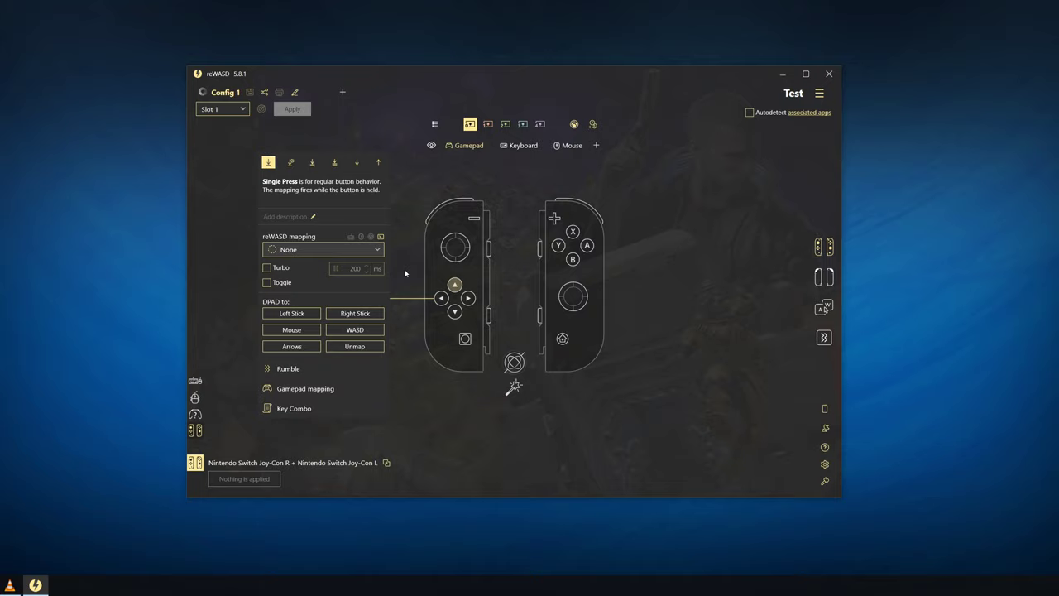
Map the left Joy-Con stick to WASD under Left Stick to
{"action": "left_click", "coordinate": [438, 252]}
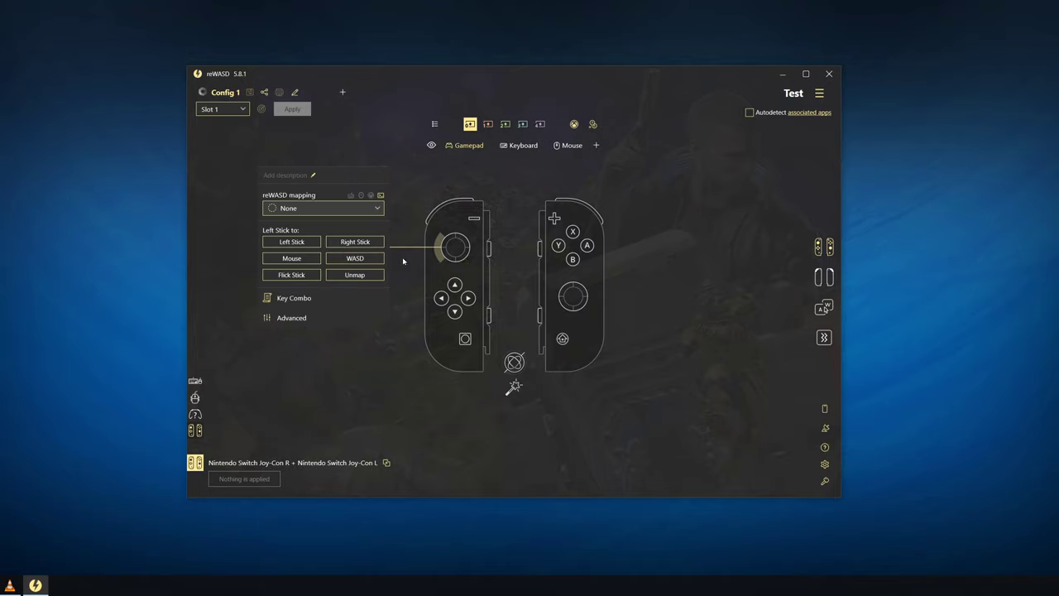
{"action": "left_click", "coordinate": [364, 258]}
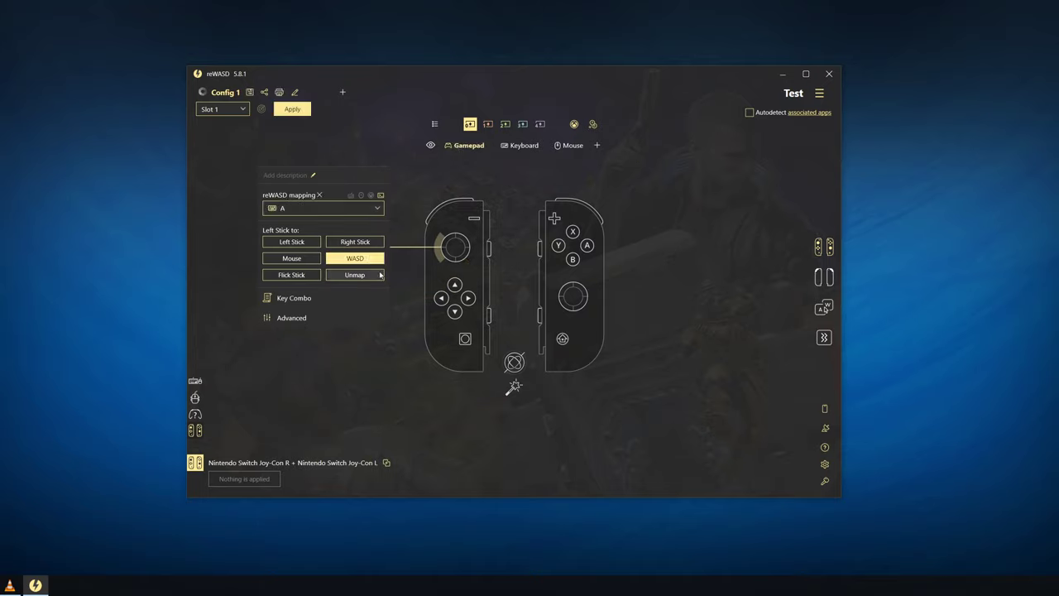
{"action": "left_click", "coordinate": [405, 332]}
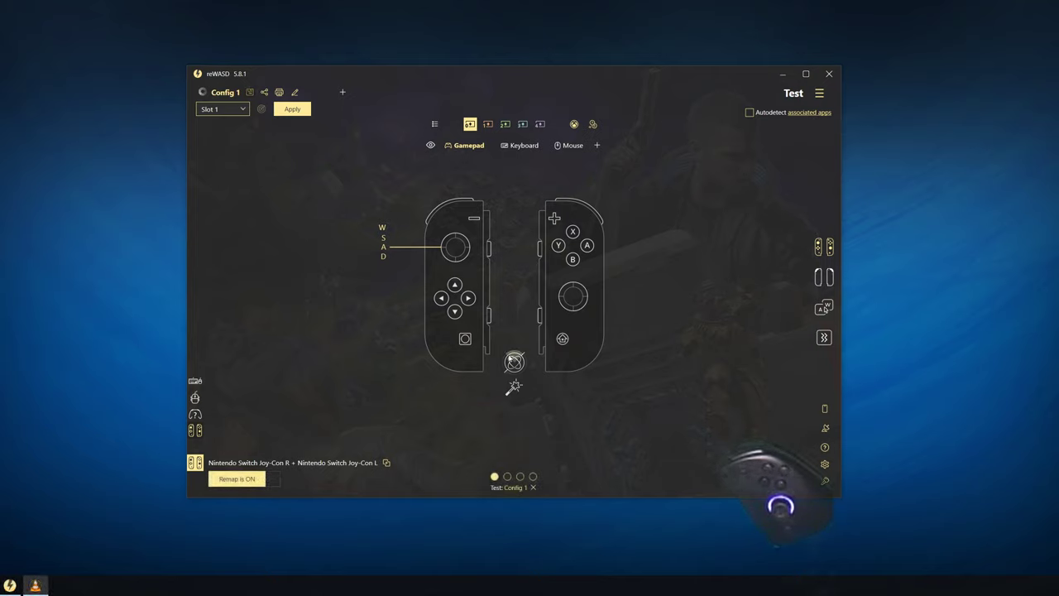
Set Gyro to Mouse for the Joy-Cons and apply the config
{"action": "left_click", "coordinate": [513, 361]}
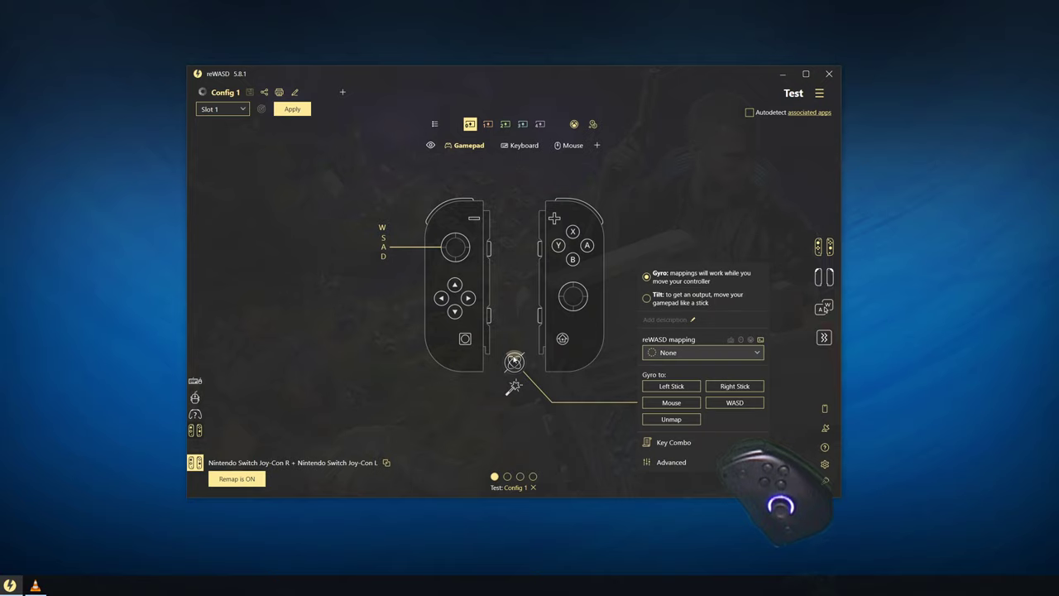
{"action": "left_click", "coordinate": [671, 403]}
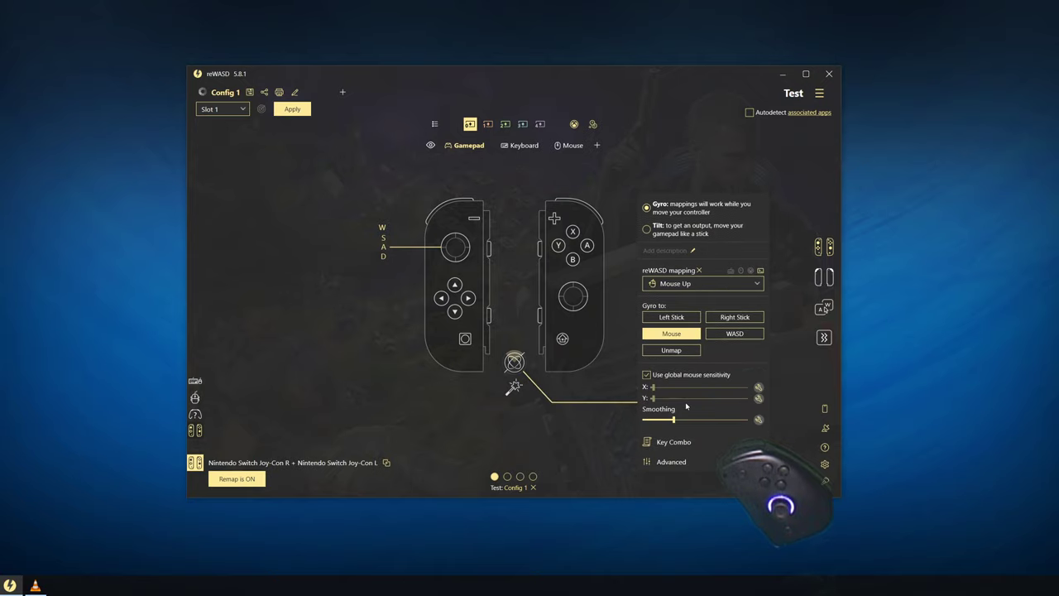
{"action": "left_click", "coordinate": [291, 112]}
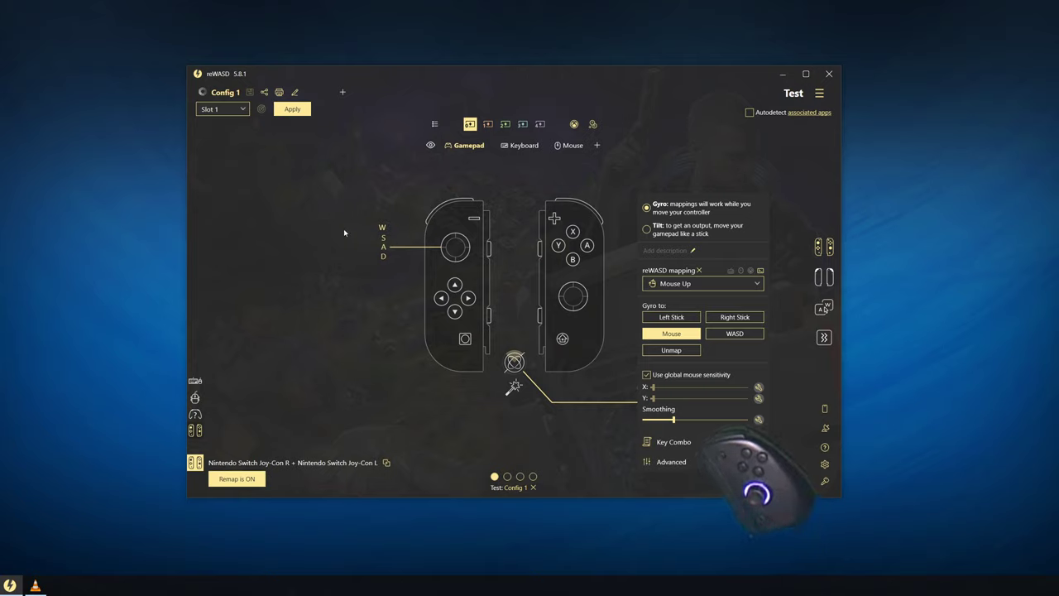
{"action": "left_click", "coordinate": [612, 219]}
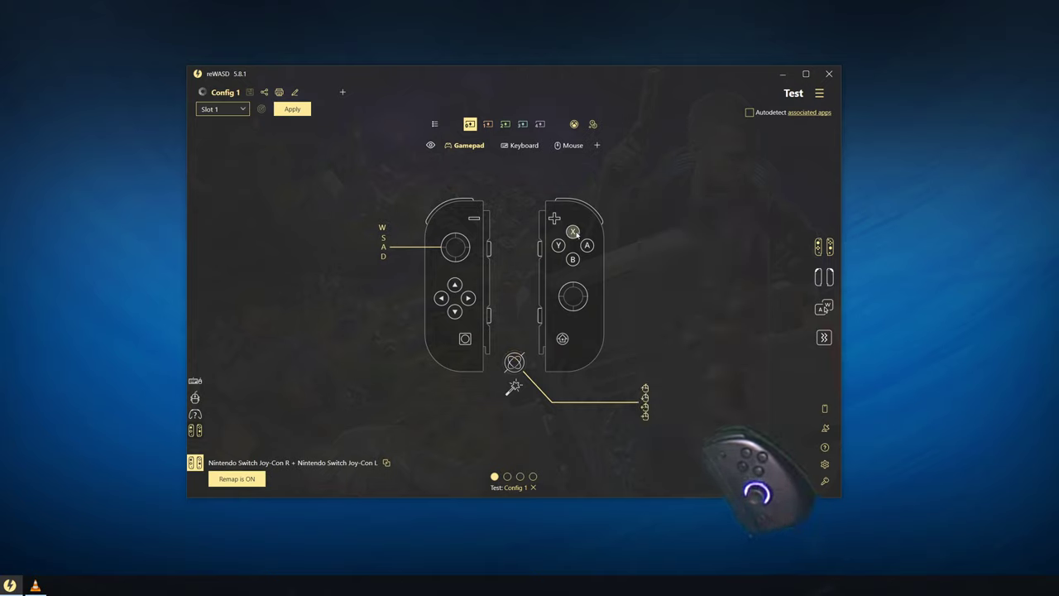
Map the X button's press to the Toggle Gyro On/Off action
{"action": "left_click", "coordinate": [573, 231]}
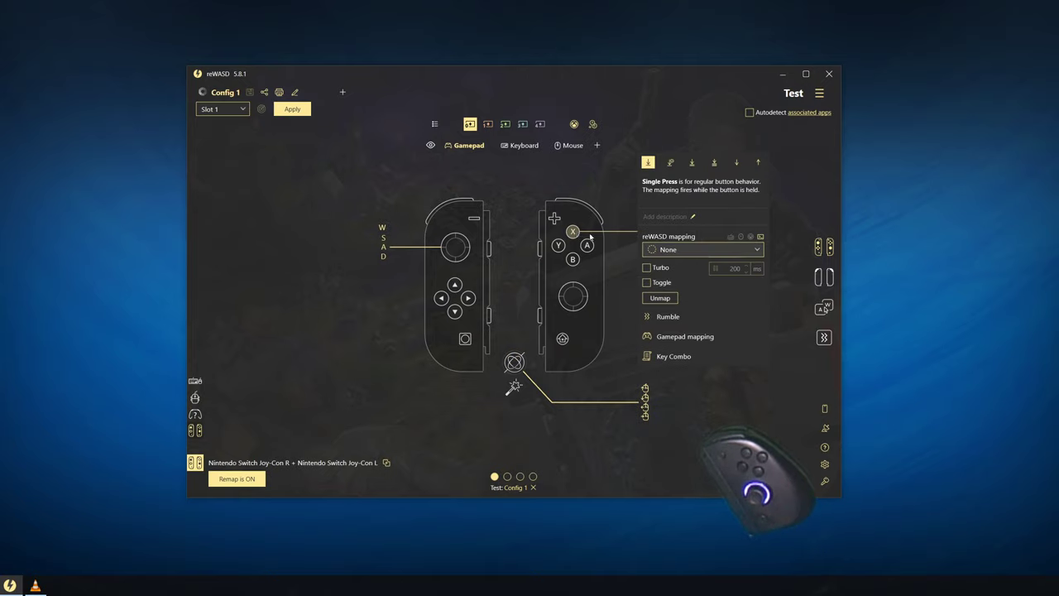
{"action": "left_click", "coordinate": [756, 250]}
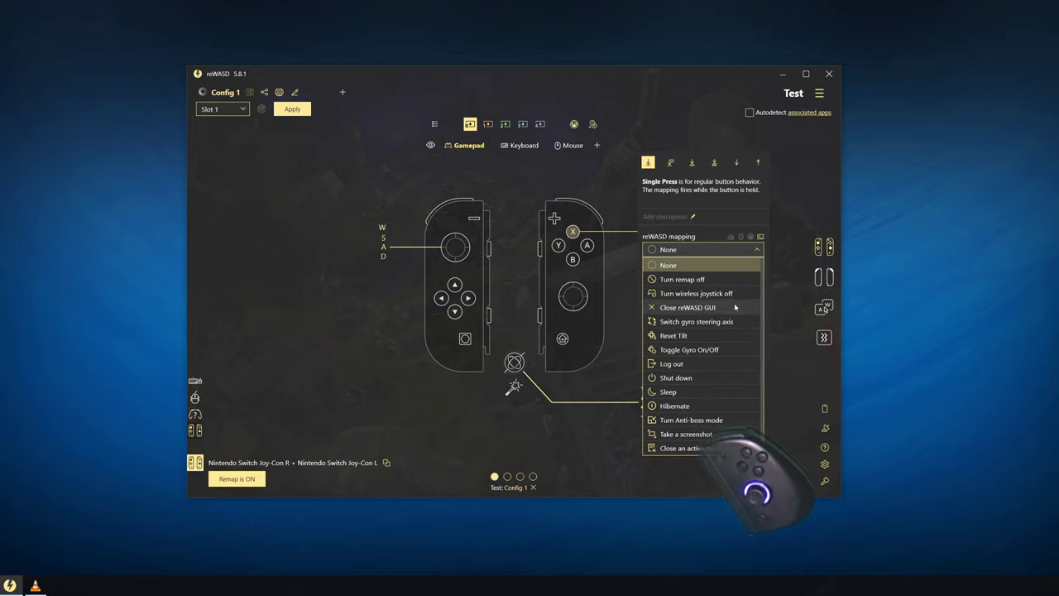
{"action": "left_click", "coordinate": [725, 349]}
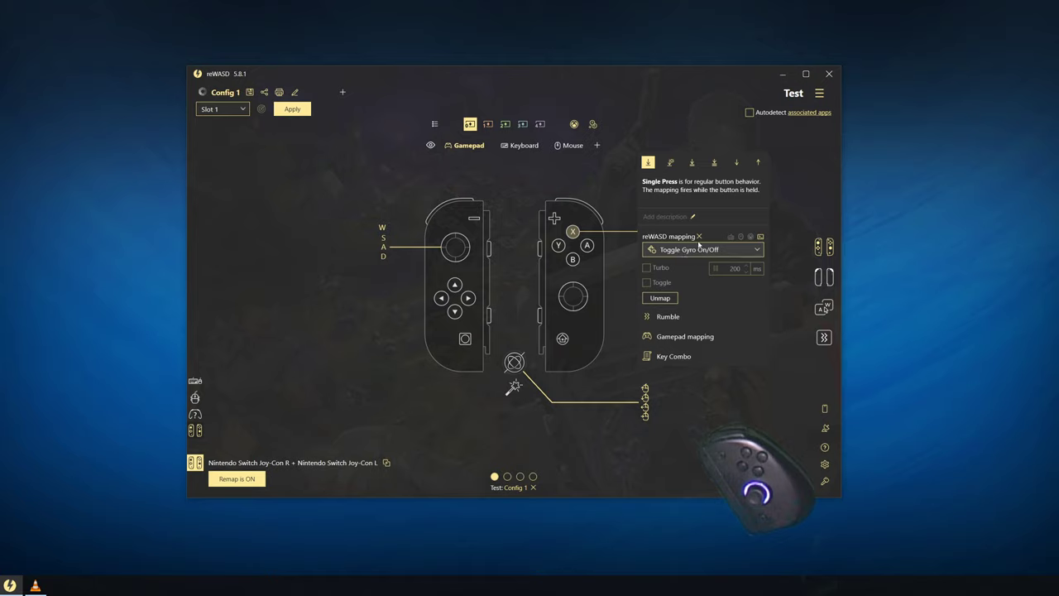
{"action": "left_click", "coordinate": [736, 162]}
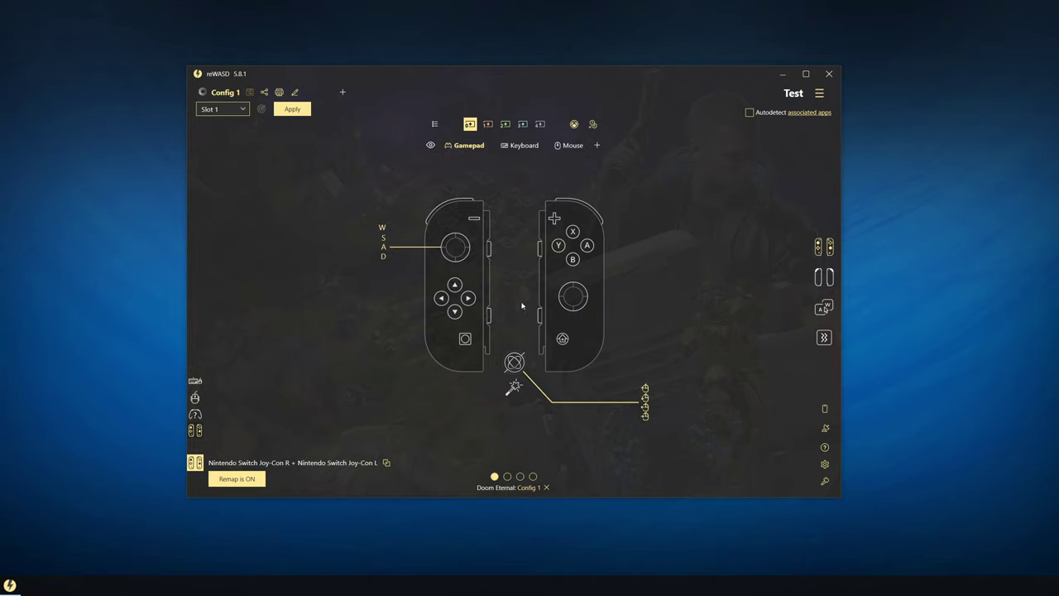
Set both X's Start Press and Release Press mappings to Toggle Gyro On/Off
{"action": "left_click", "coordinate": [573, 232]}
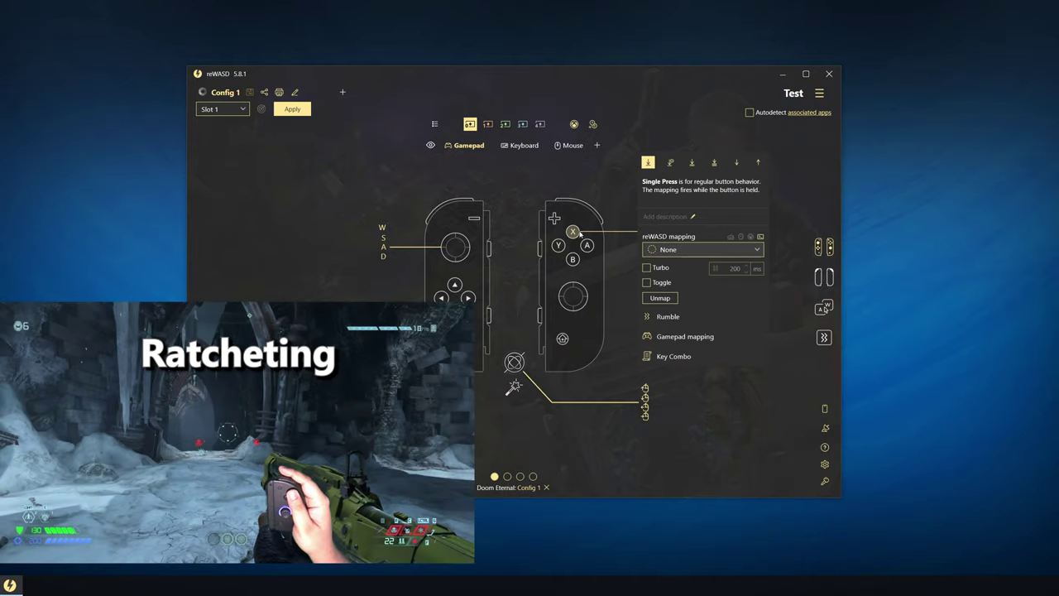
{"action": "left_click", "coordinate": [735, 164]}
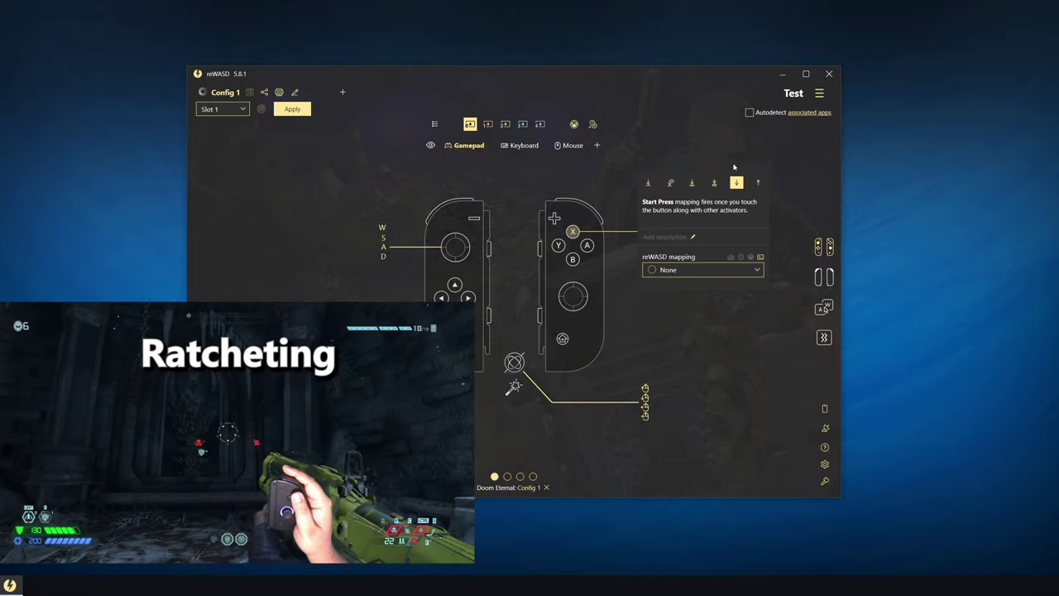
{"action": "left_click", "coordinate": [745, 270]}
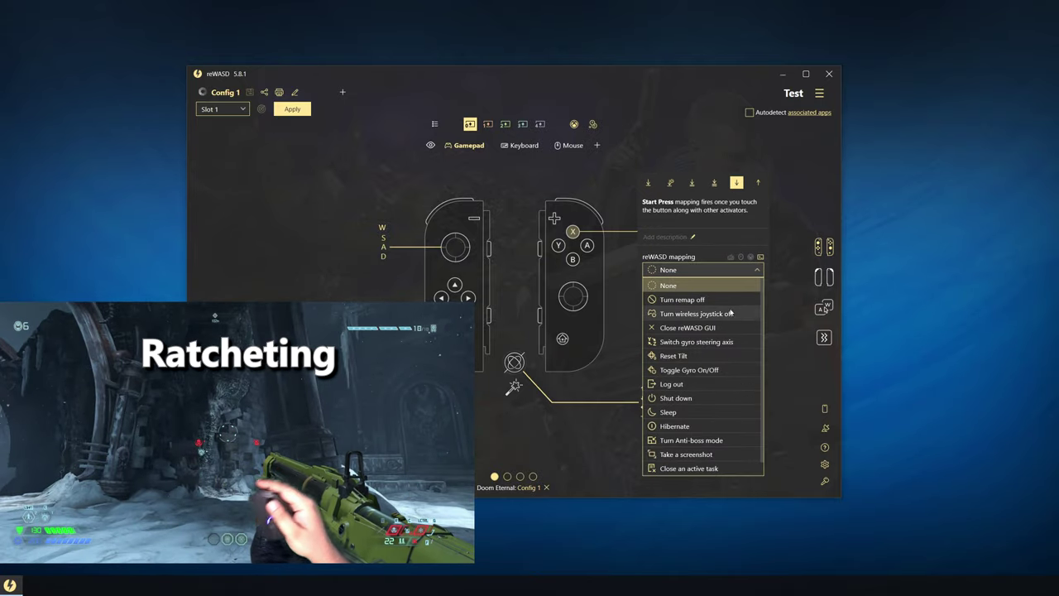
{"action": "left_click", "coordinate": [699, 370]}
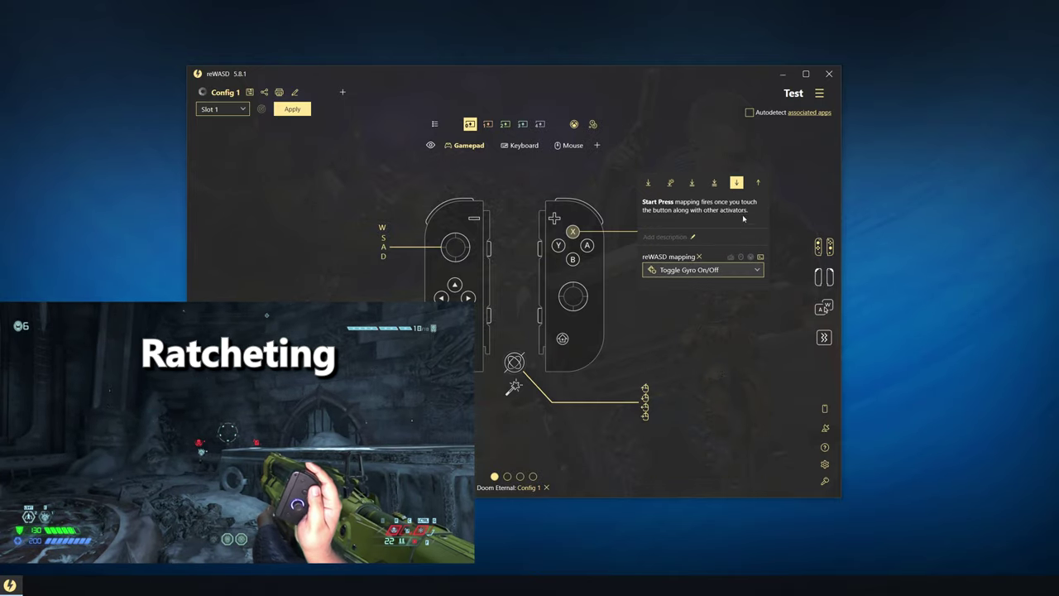
{"action": "left_click", "coordinate": [732, 270]}
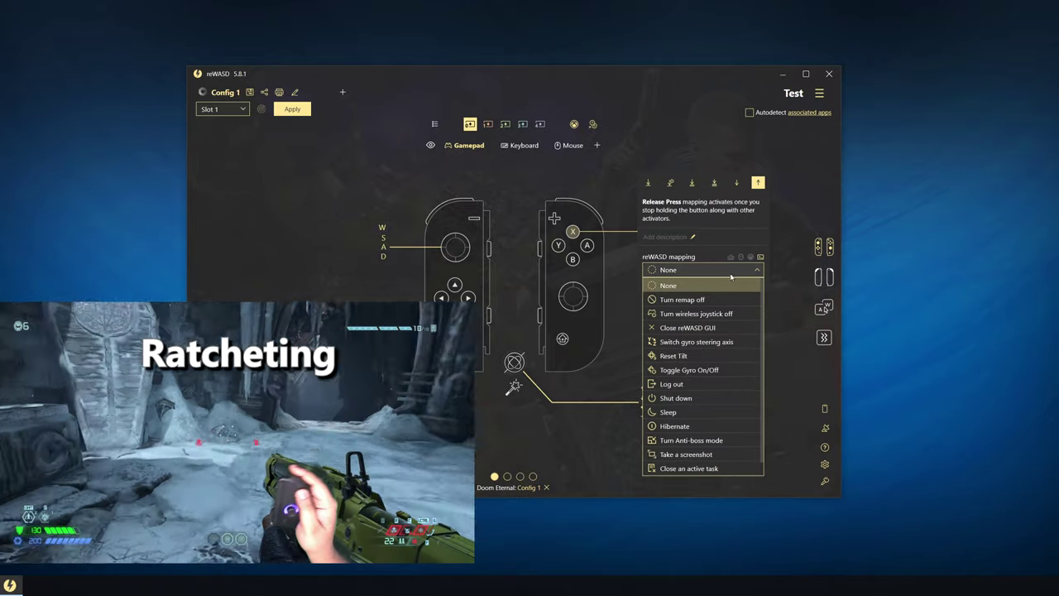
{"action": "left_click", "coordinate": [703, 369]}
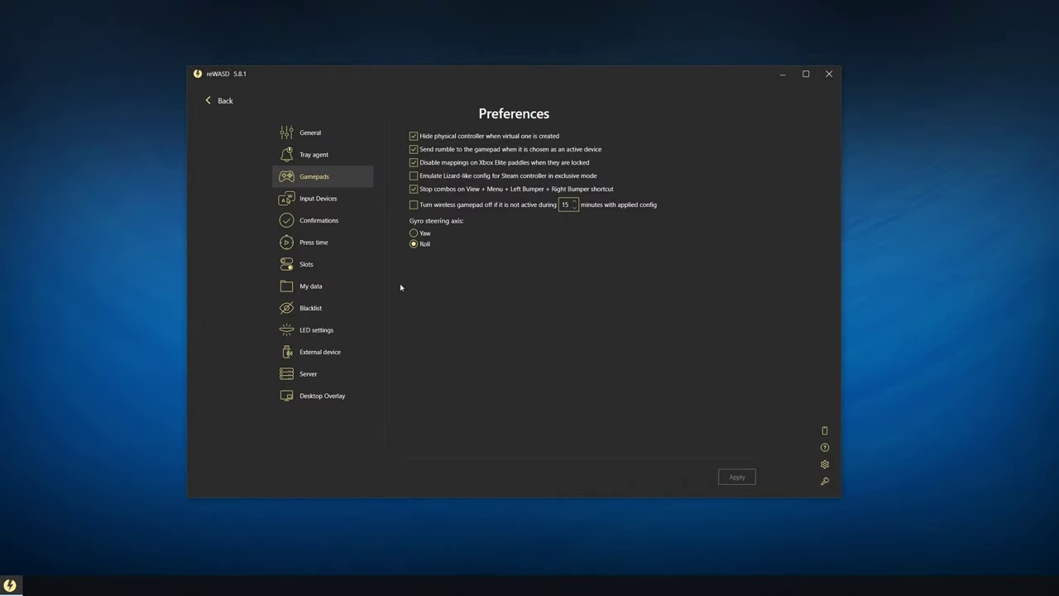
Select Yaw as the gyro steering axis in Preferences > Gamepads
{"action": "left_click", "coordinate": [414, 233]}
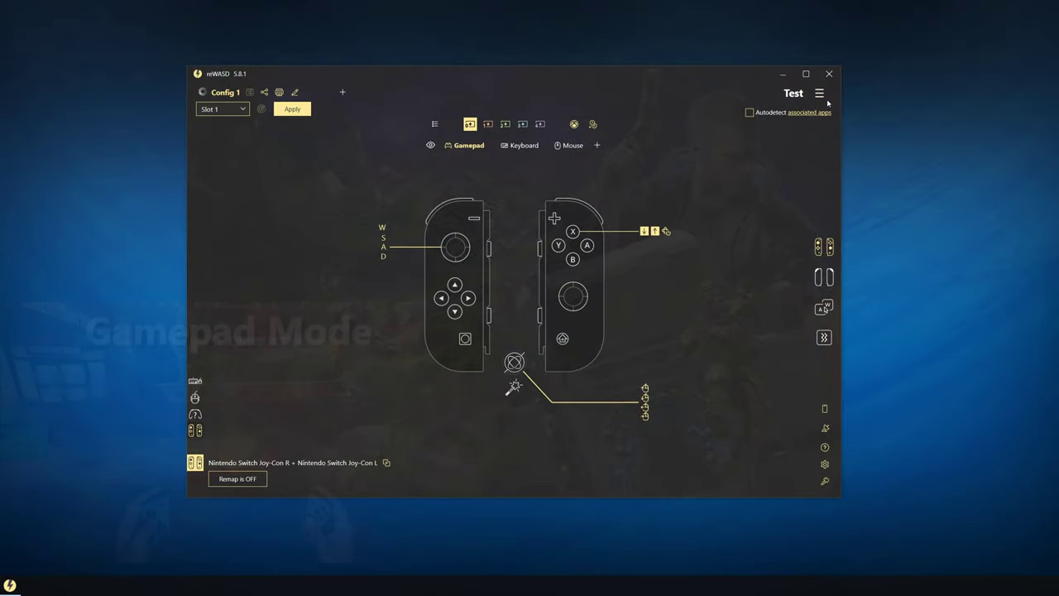
Load the Switch to Xbox 360 config, keeping Virtual Xbox One as the emulated gamepad
{"action": "left_click", "coordinate": [820, 95]}
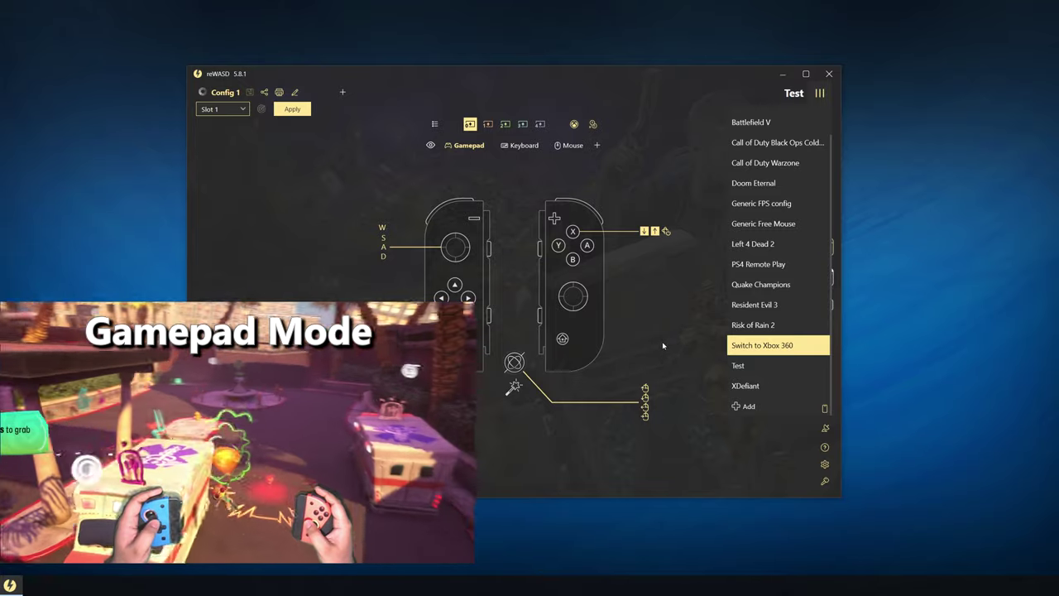
{"action": "key", "text": "Return"}
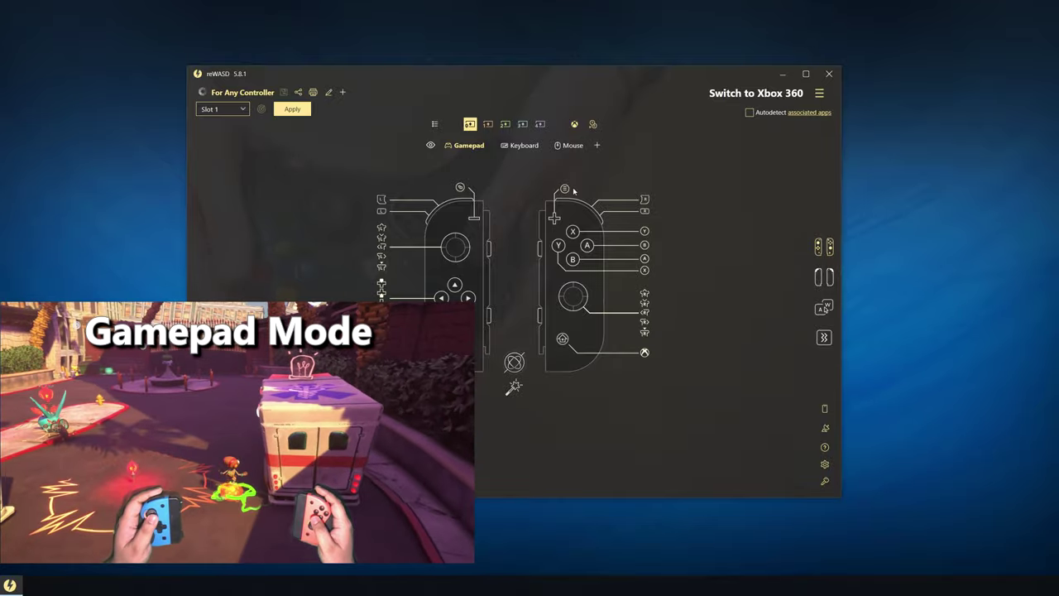
{"action": "left_click", "coordinate": [577, 124]}
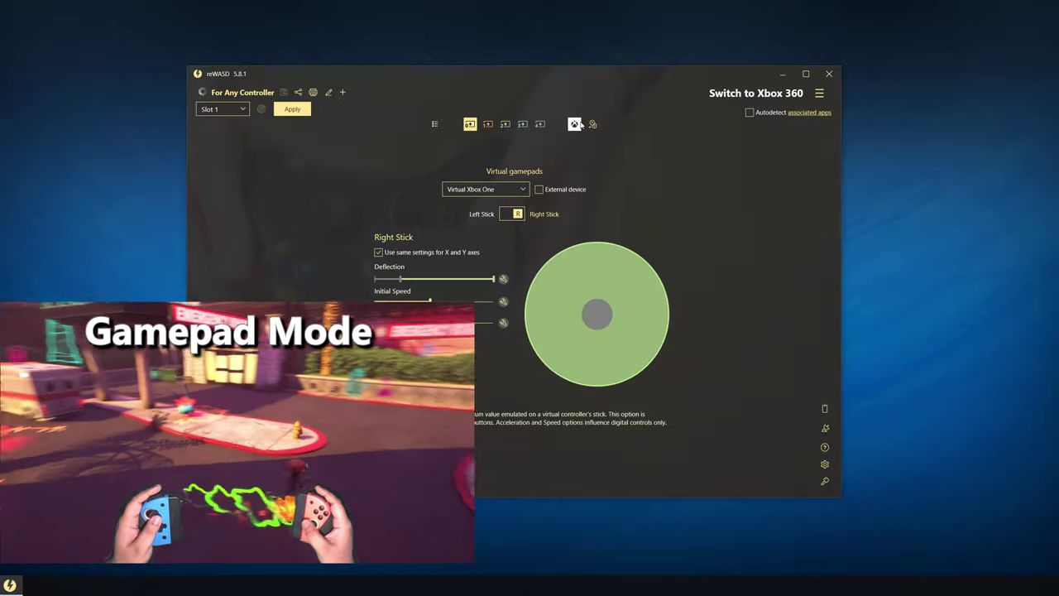
{"action": "left_click", "coordinate": [496, 190]}
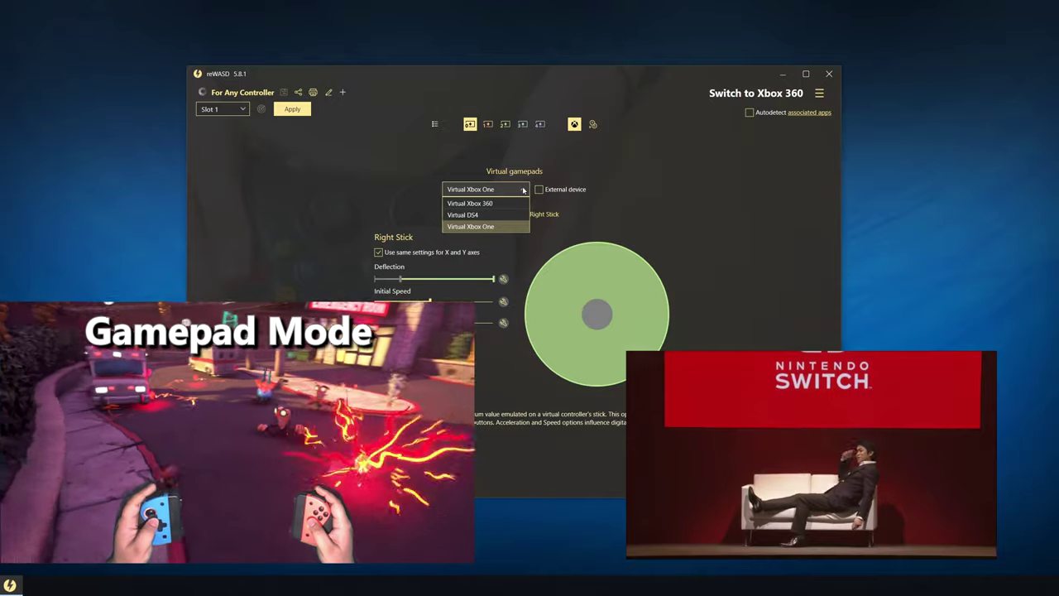
{"action": "left_click", "coordinate": [523, 189]}
{"action": "left_click", "coordinate": [574, 125]}
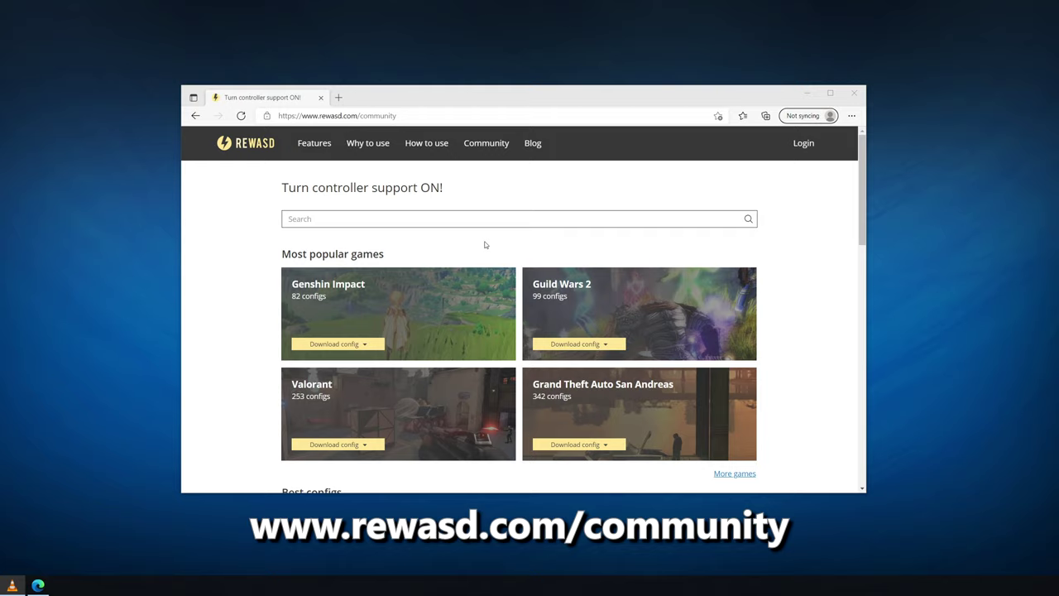
Search the community for 'lef', open Left 4 Dead 2, and filter its configs to gyro only
{"action": "left_click", "coordinate": [716, 215]}
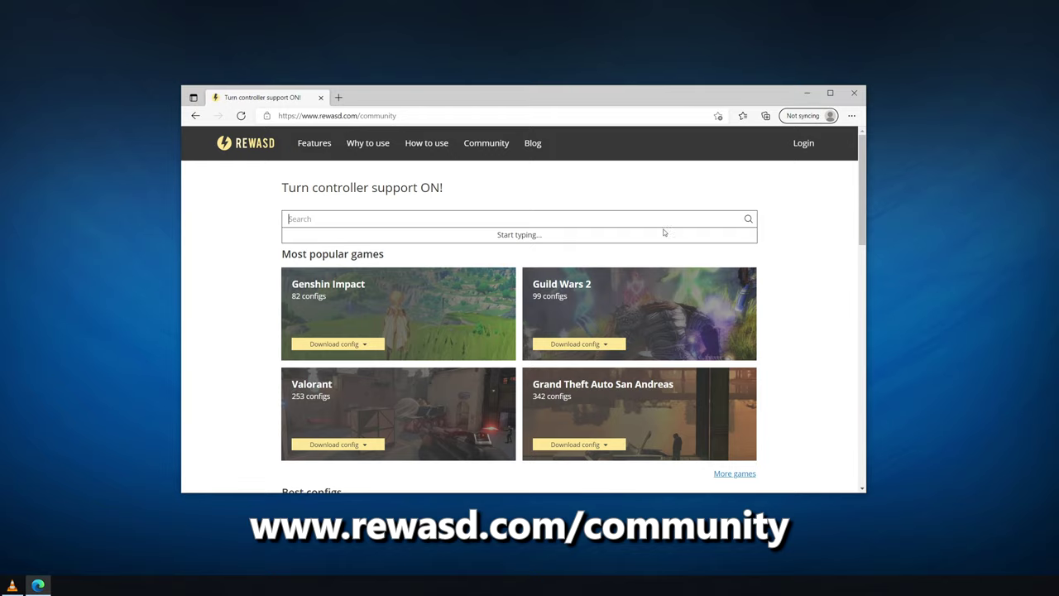
{"action": "type", "text": "left 4 dead"}
{"action": "left_click", "coordinate": [320, 236]}
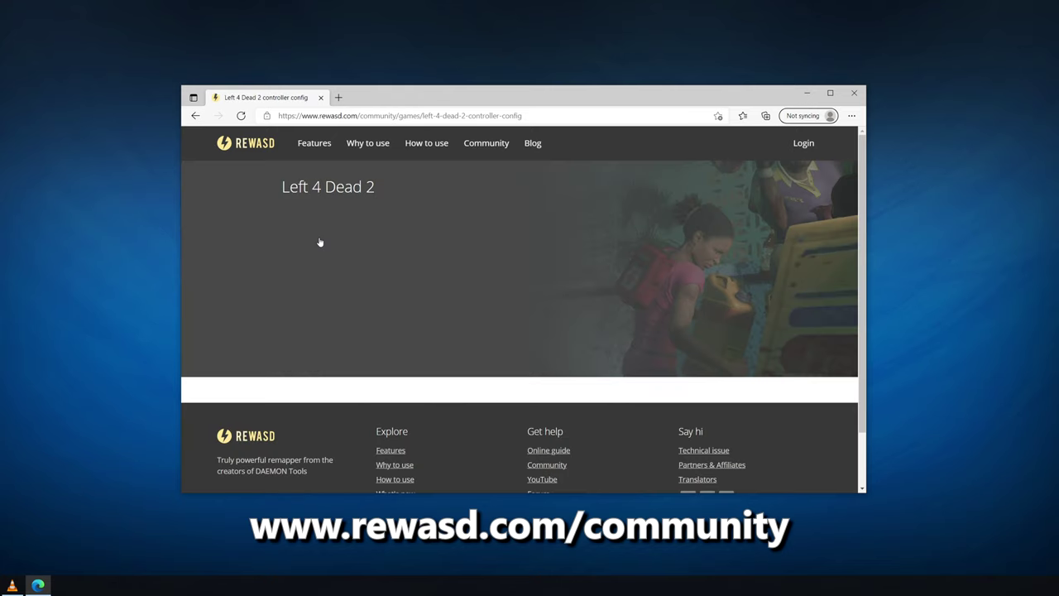
{"action": "scroll", "coordinate": [323, 342], "scroll_direction": "down", "scroll_amount": 2}
{"action": "left_click", "coordinate": [332, 324]}
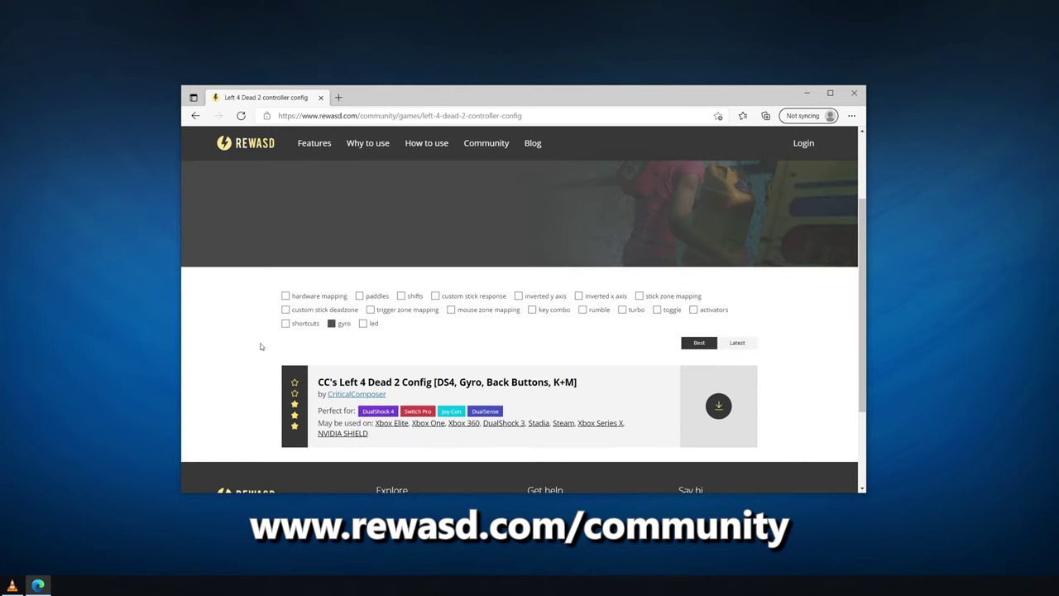
{"action": "scroll", "coordinate": [363, 331], "scroll_direction": "down", "scroll_amount": 1}
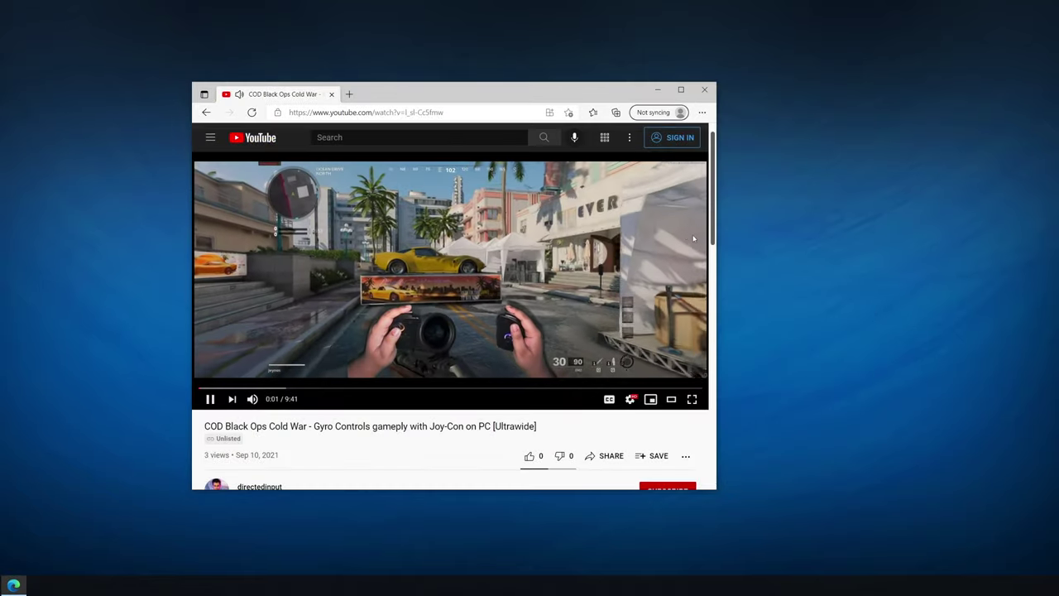
Download DS4 Config.rewasd from the video description's community link and open it for import into reWASD
{"action": "scroll", "coordinate": [713, 229], "scroll_direction": "down", "scroll_amount": 1}
{"action": "scroll", "coordinate": [713, 229], "scroll_direction": "down", "scroll_amount": 1}
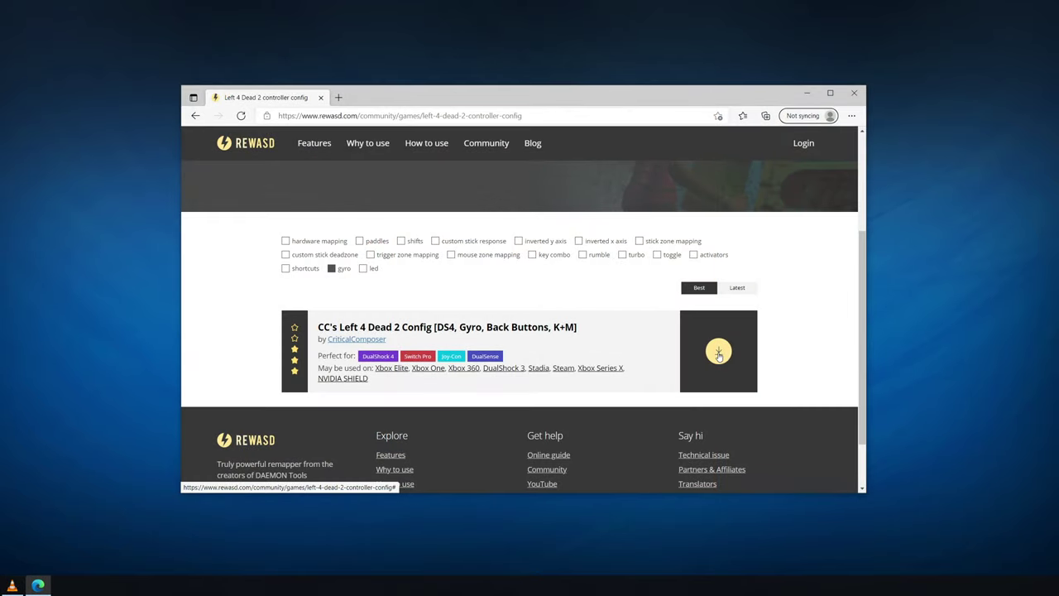
{"action": "left_click", "coordinate": [717, 353]}
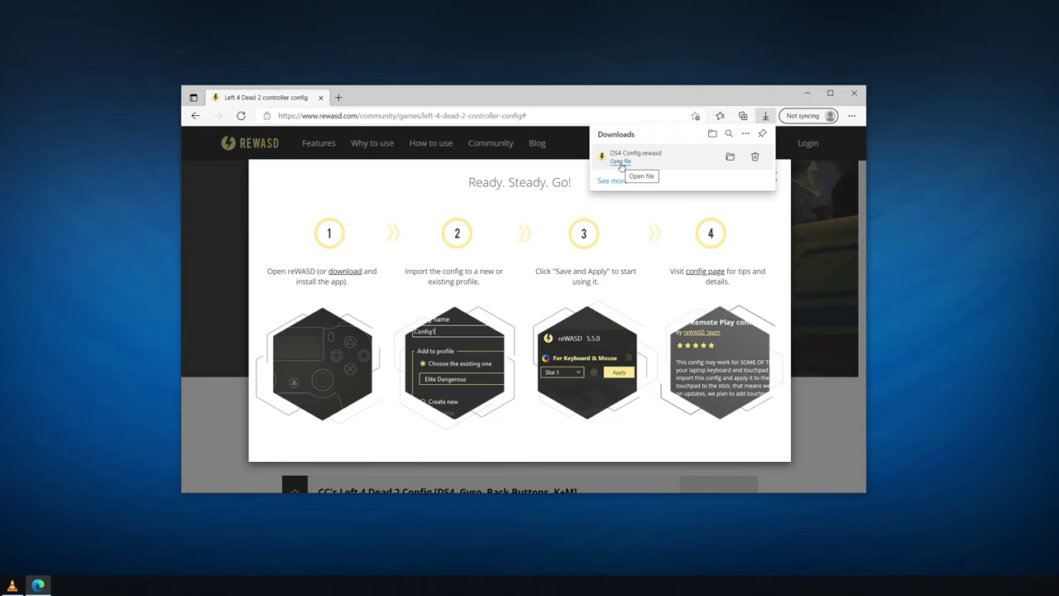
{"action": "left_click", "coordinate": [621, 162]}
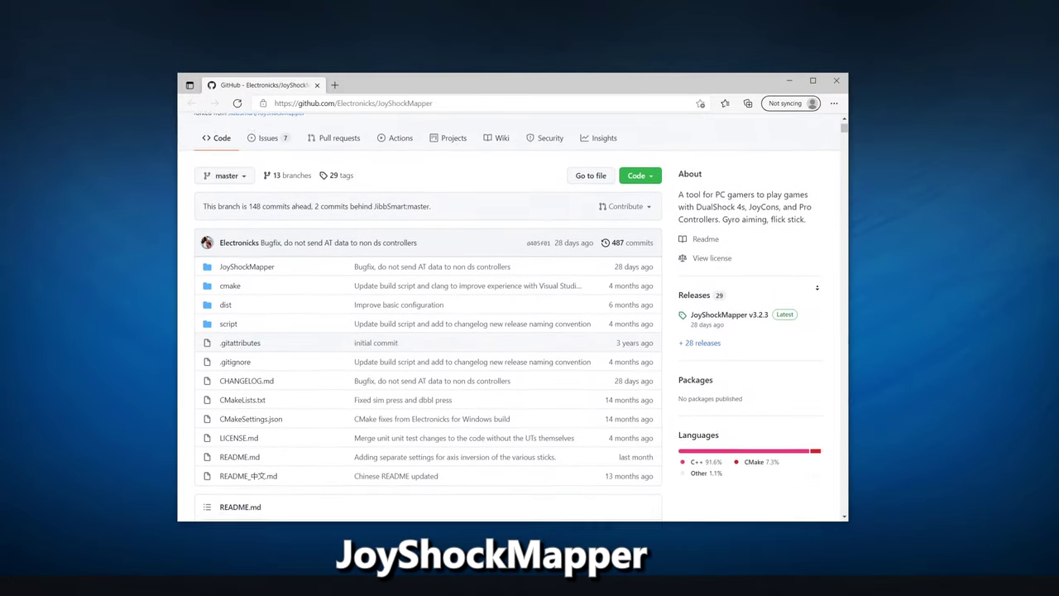
Read through the JoyShockMapper README, then load the DOOM Eternal gyro config in the JoyShockMapper console
{"action": "scroll", "coordinate": [510, 319], "scroll_direction": "down", "scroll_amount": 2}
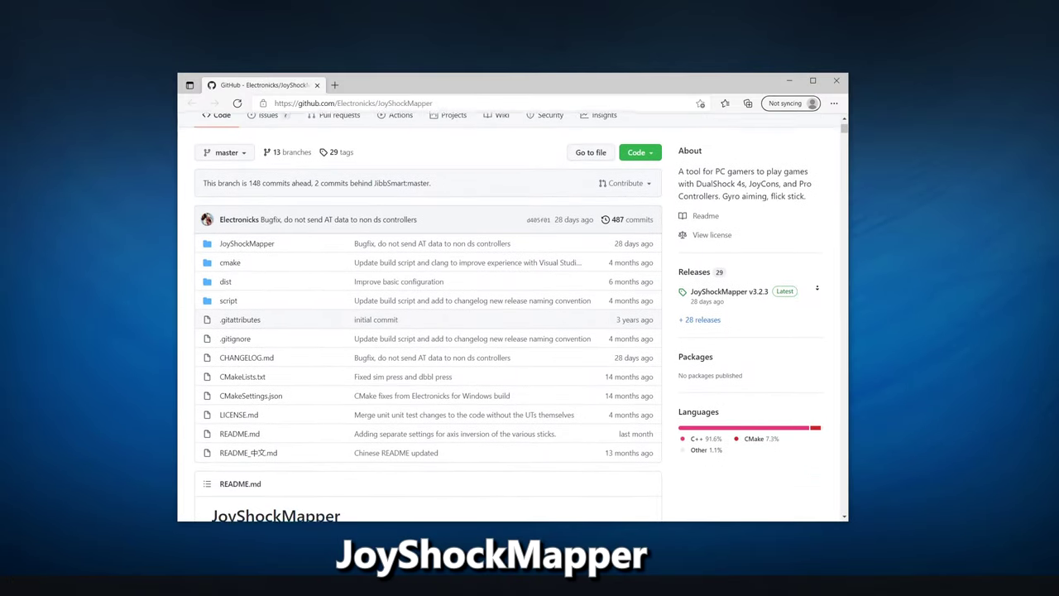
{"action": "scroll", "coordinate": [816, 289], "scroll_direction": "down", "scroll_amount": 3}
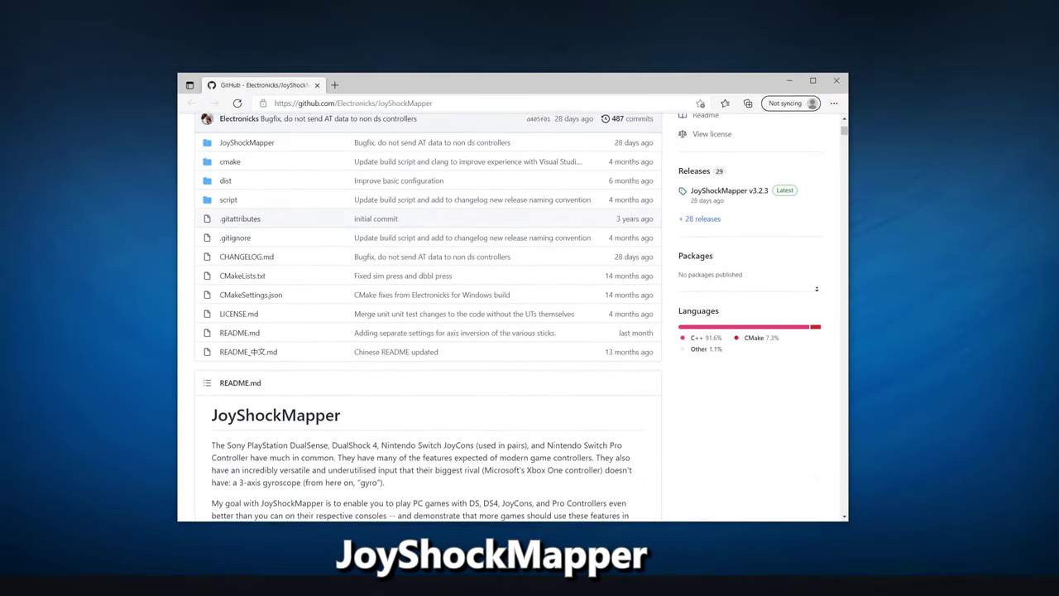
{"action": "scroll", "coordinate": [815, 289], "scroll_direction": "down", "scroll_amount": 3}
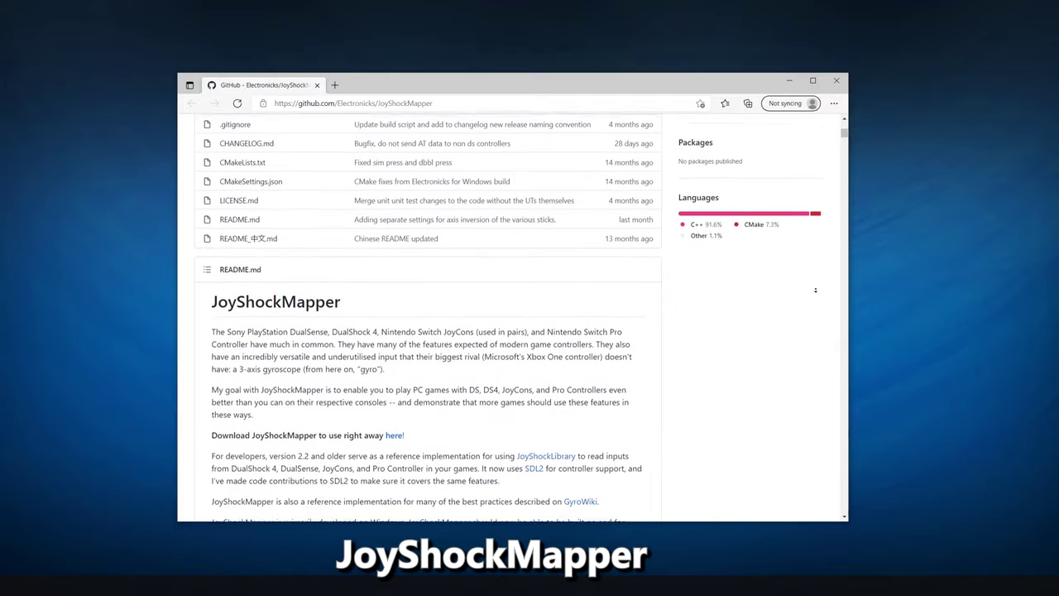
{"action": "scroll", "coordinate": [813, 290], "scroll_direction": "down", "scroll_amount": 3}
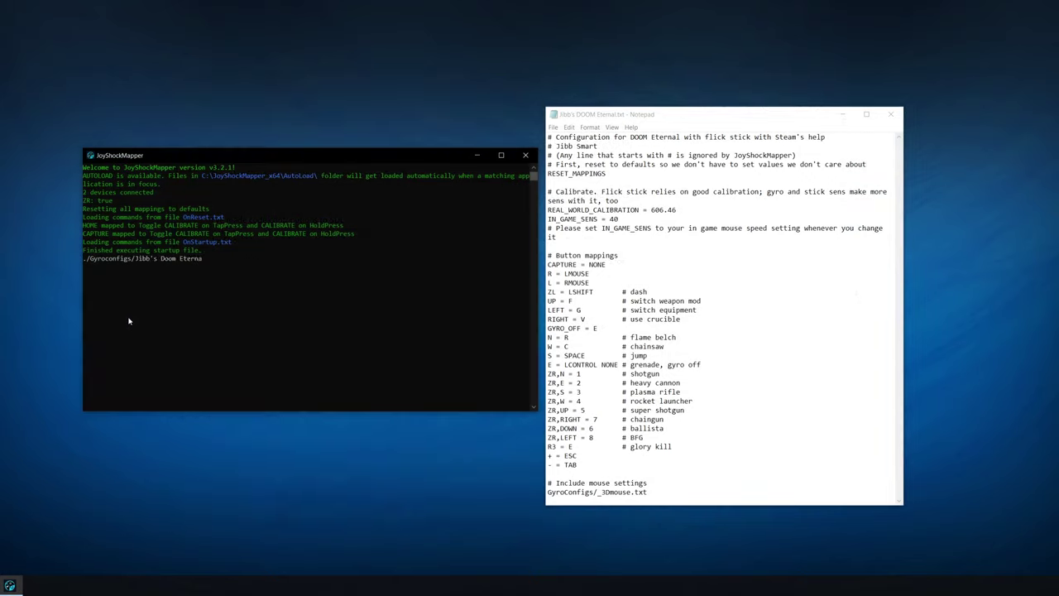
{"action": "key", "text": "Return"}
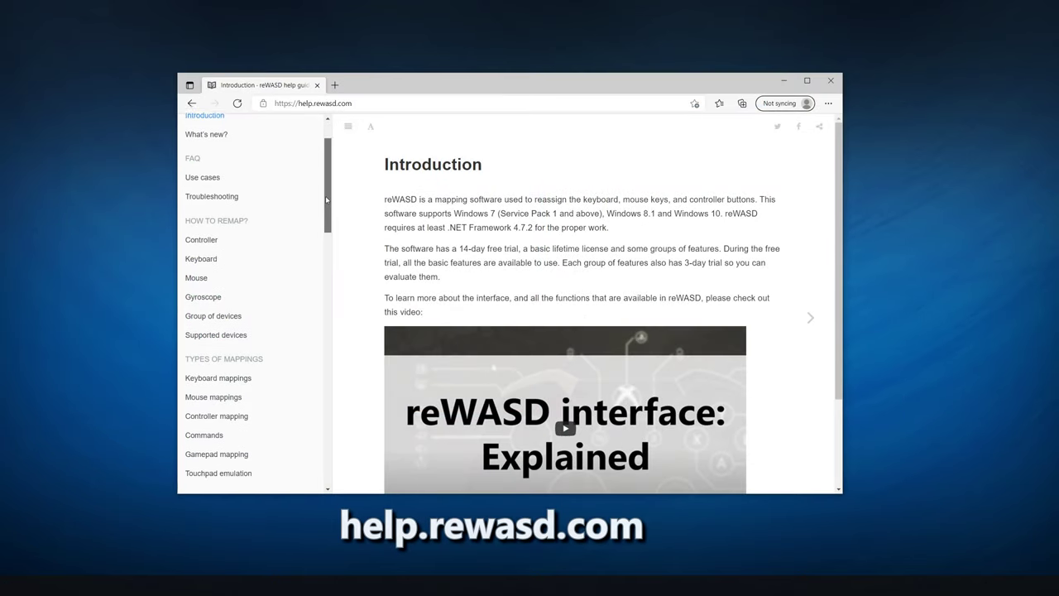
{"action": "left_click_drag", "start_coordinate": [327, 200], "coordinate": [326, 313]}
{"action": "left_click_drag", "start_coordinate": [326, 312], "coordinate": [327, 337]}
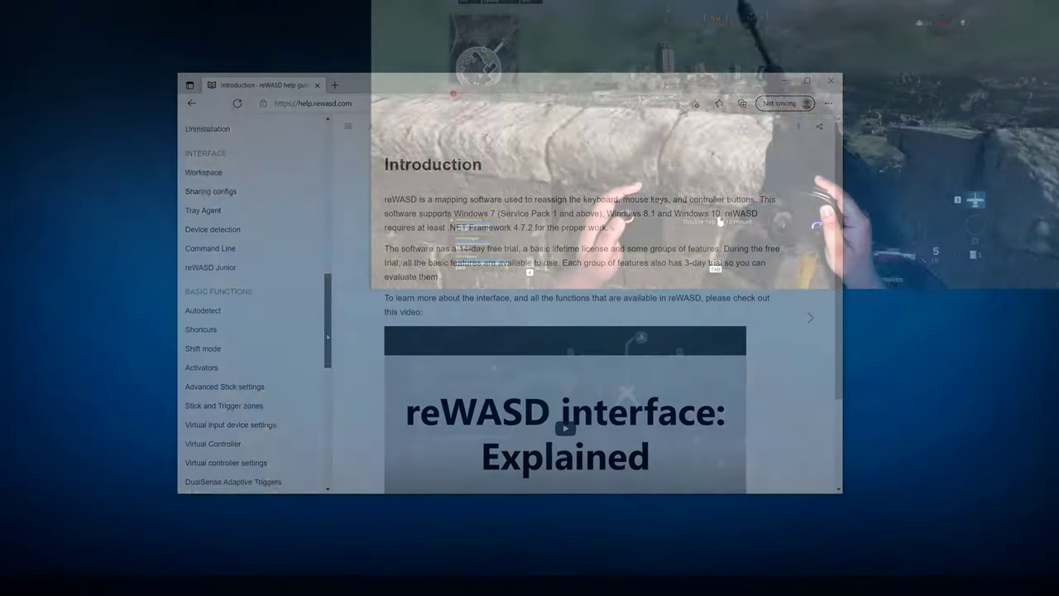